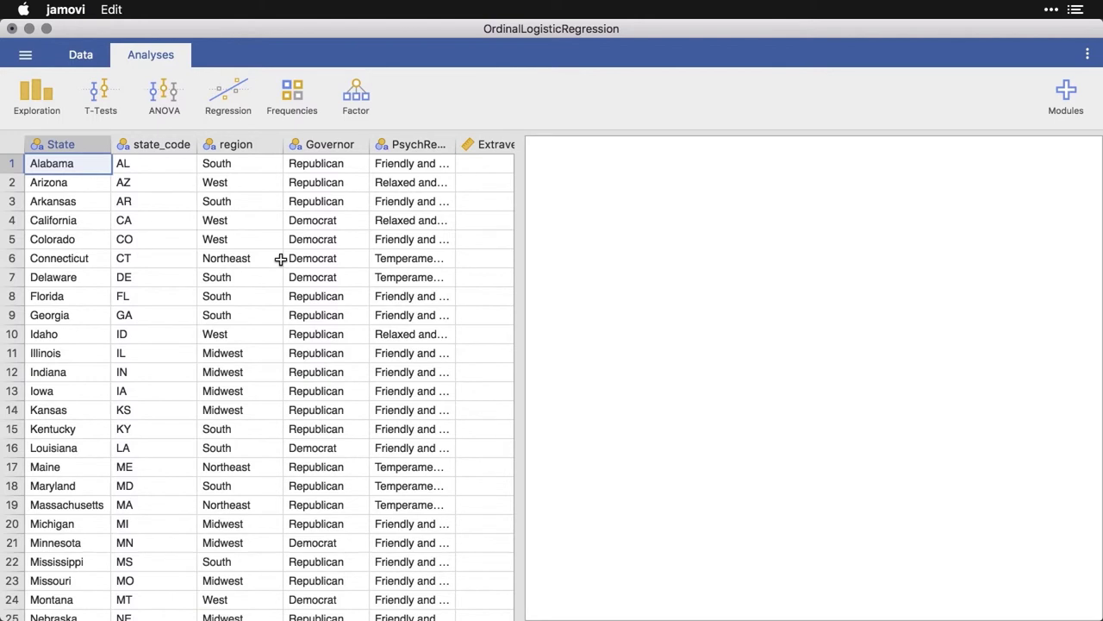
# Step: Scroll the spreadsheet right to the last columns, ending with the computed modern dance variable
pyautogui.hscroll(5, 280, 259)
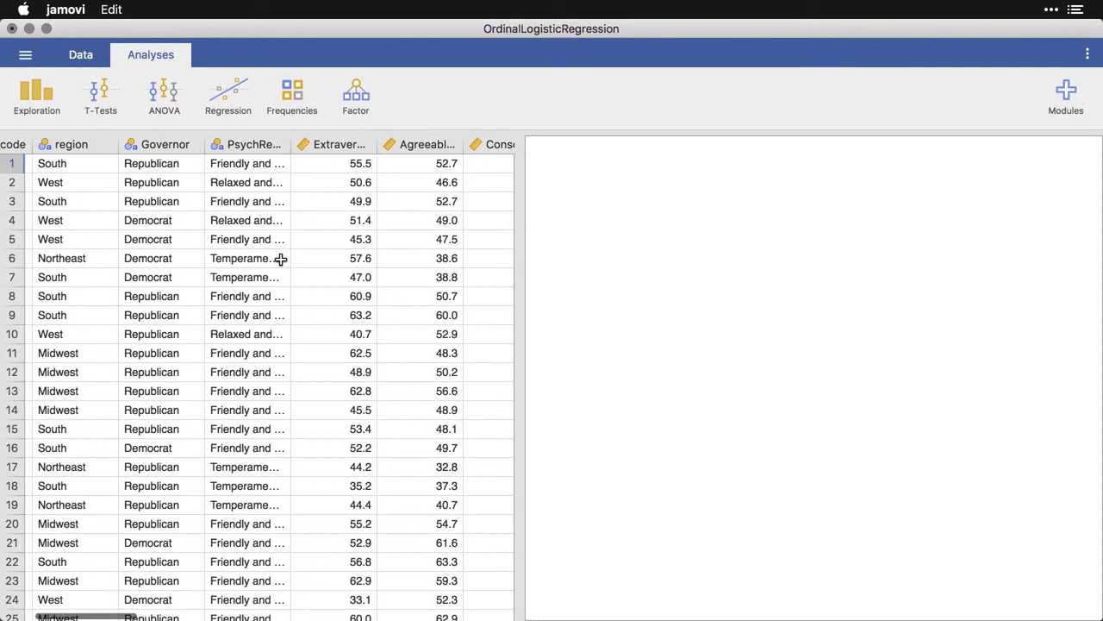
pyautogui.hscroll(4, 280, 259)
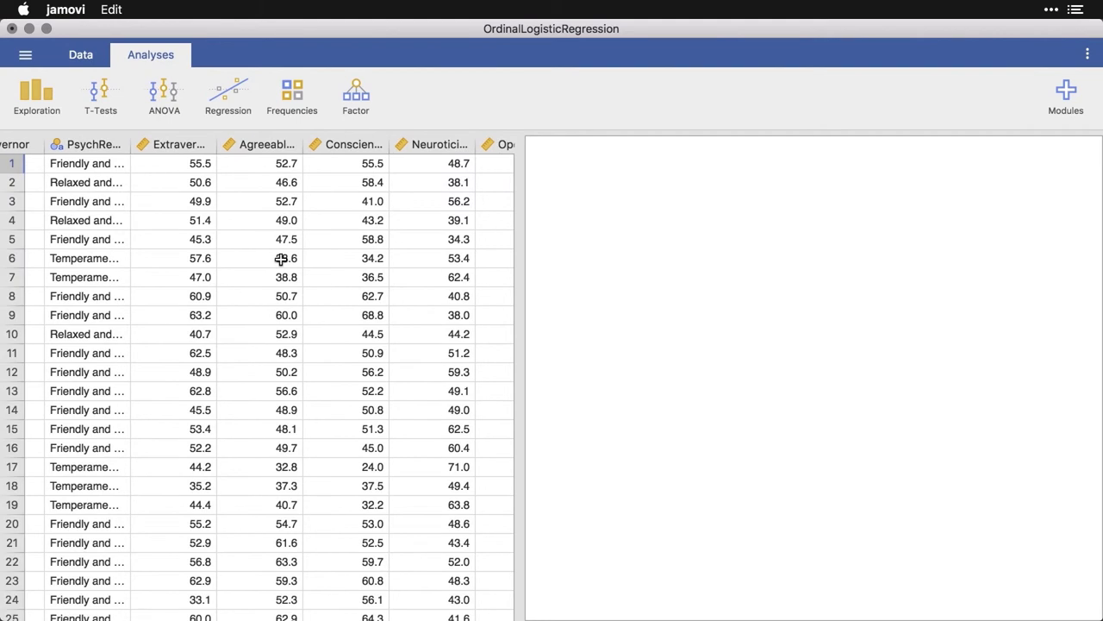
pyautogui.hscroll(5, 281, 258)
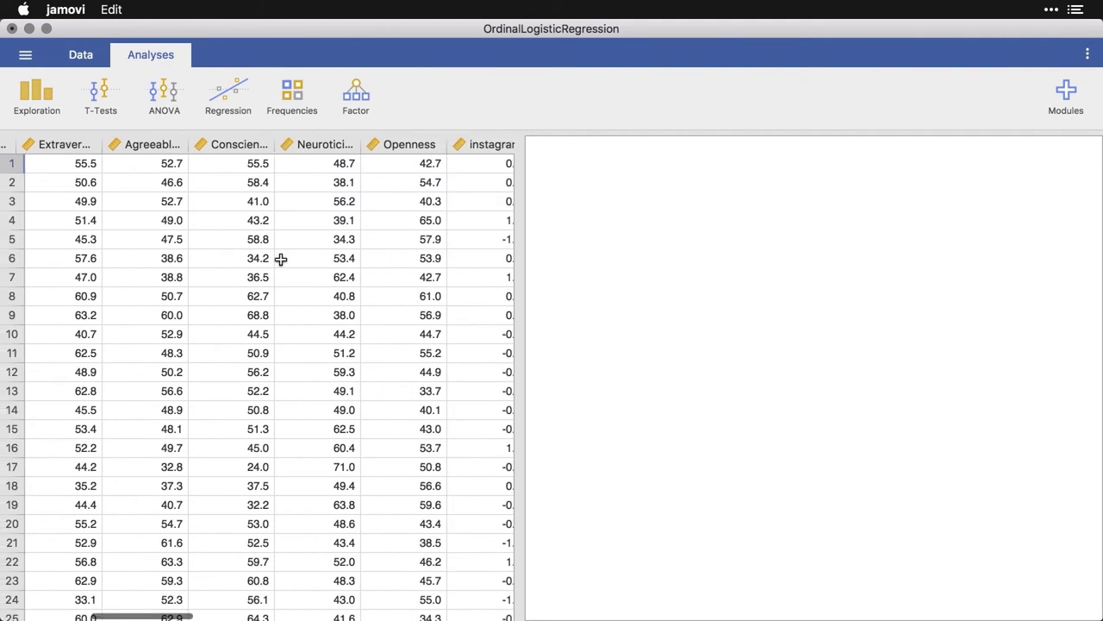
pyautogui.hscroll(5, 281, 259)
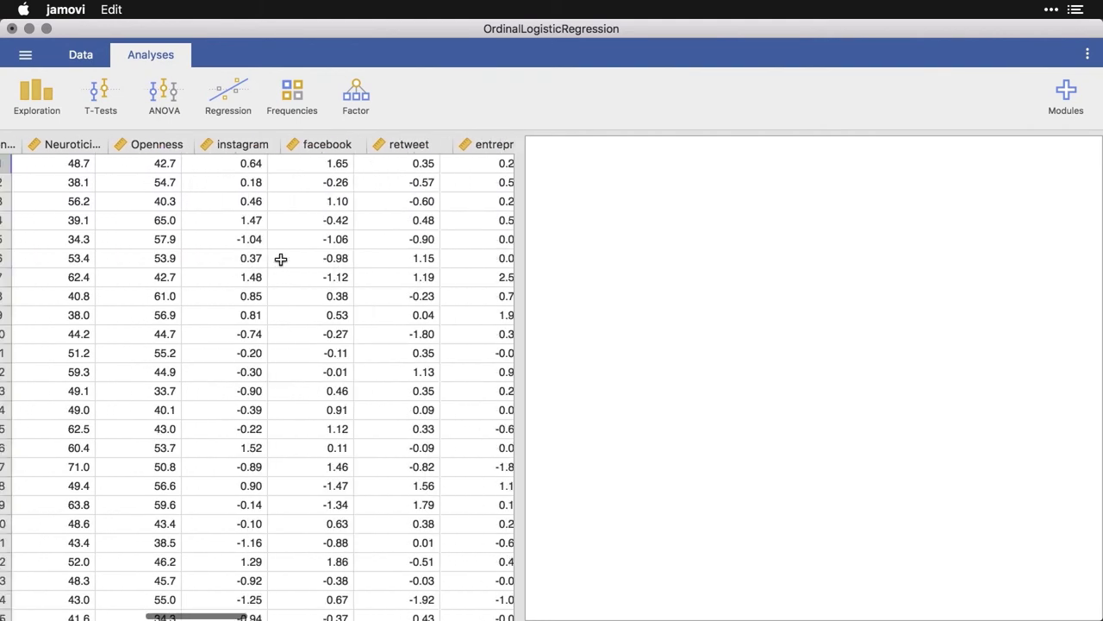
pyautogui.hscroll(5, 281, 259)
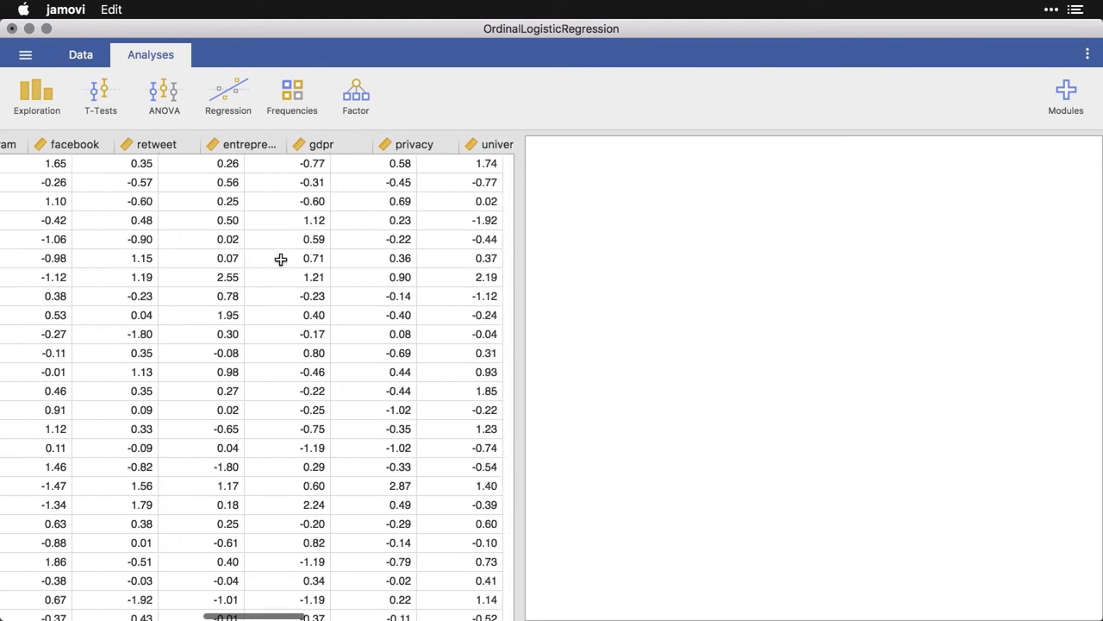
pyautogui.hscroll(5, 280, 258)
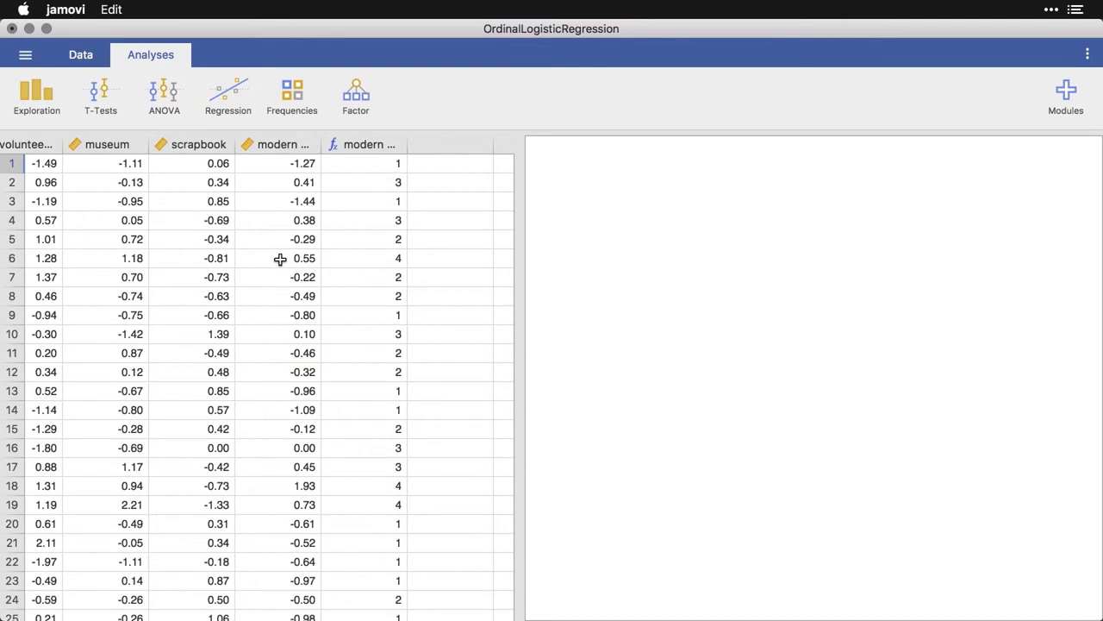
# Step: Run Descriptives on modern dance and add a density plot of its distribution
pyautogui.click(37, 95)
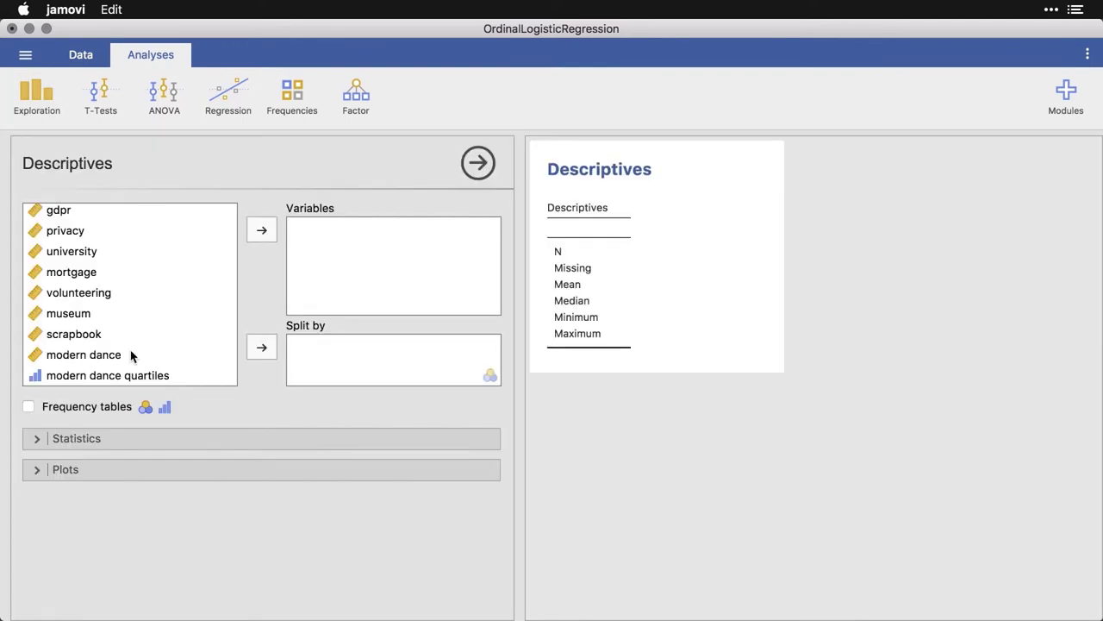
pyautogui.click(130, 350)
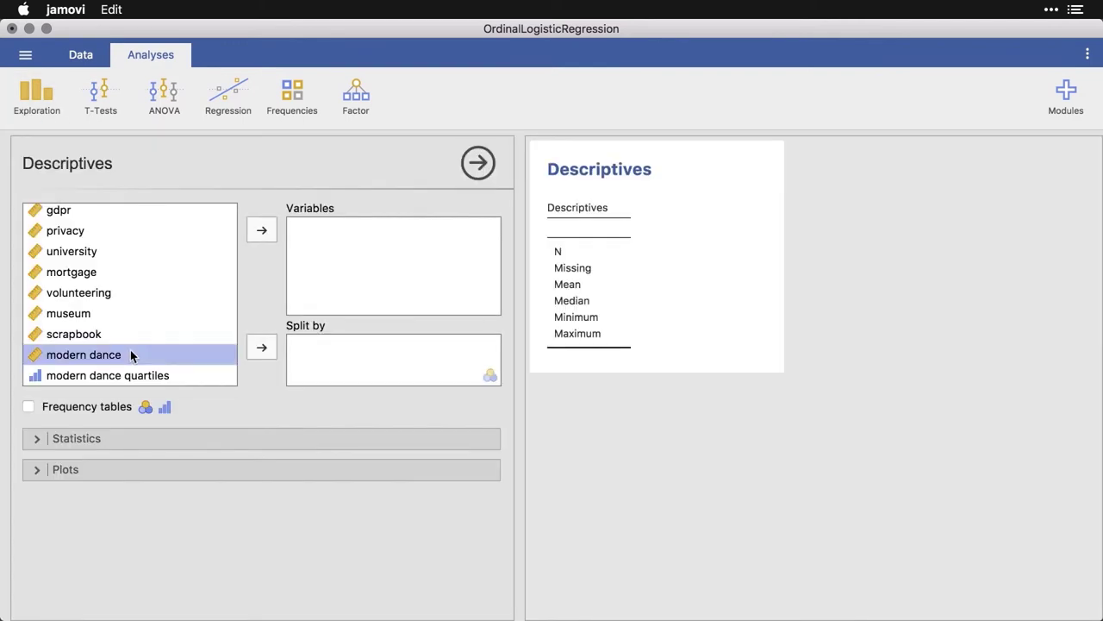
pyautogui.click(257, 236)
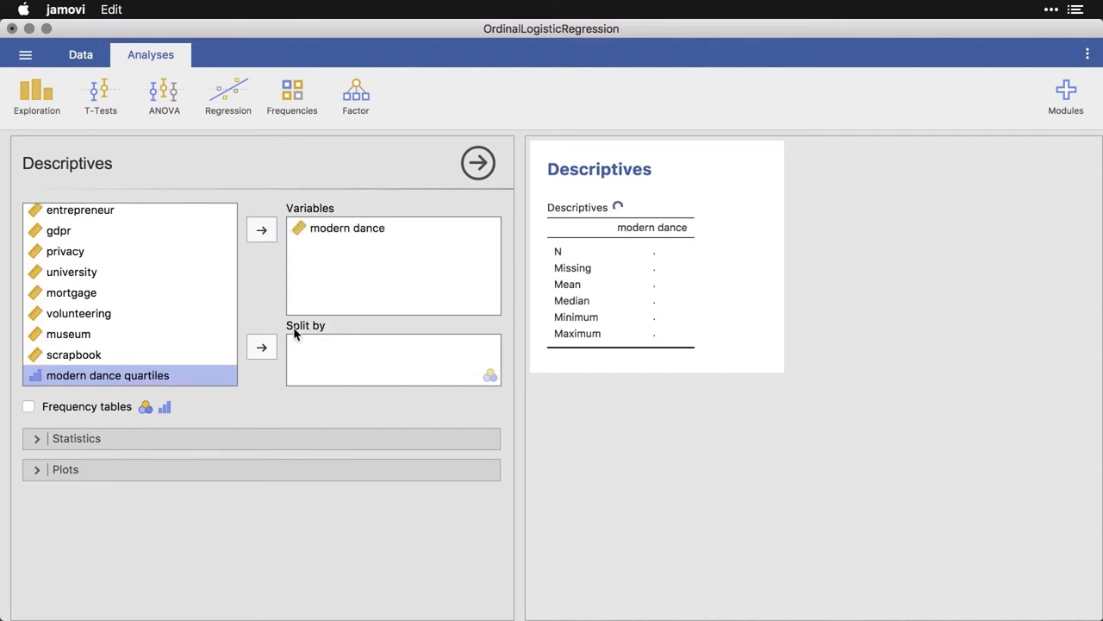
pyautogui.click(35, 470)
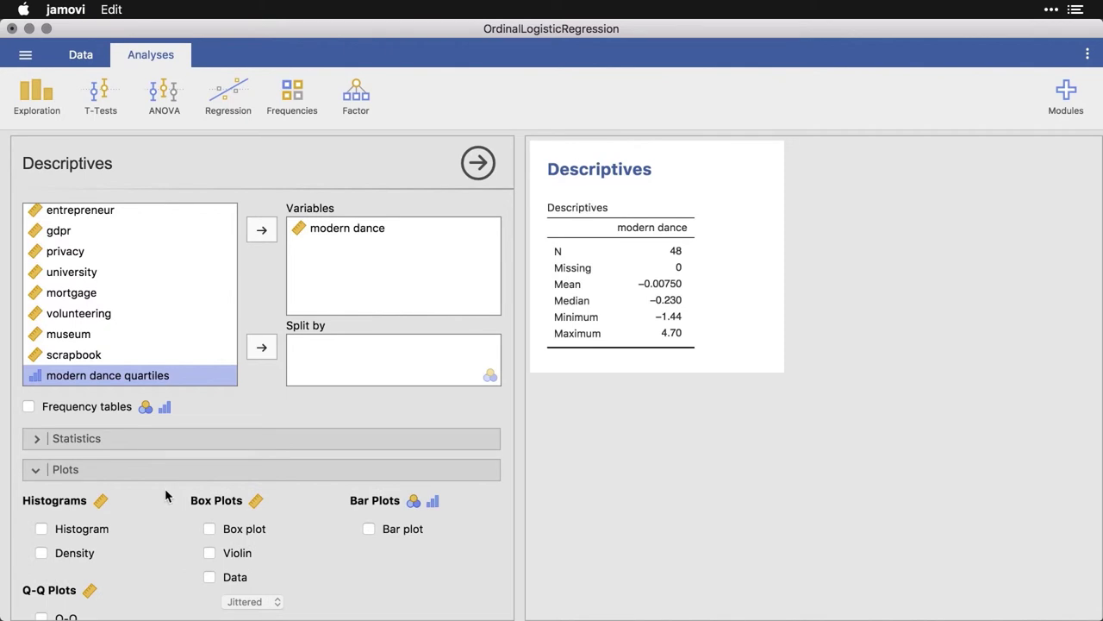
pyautogui.click(42, 552)
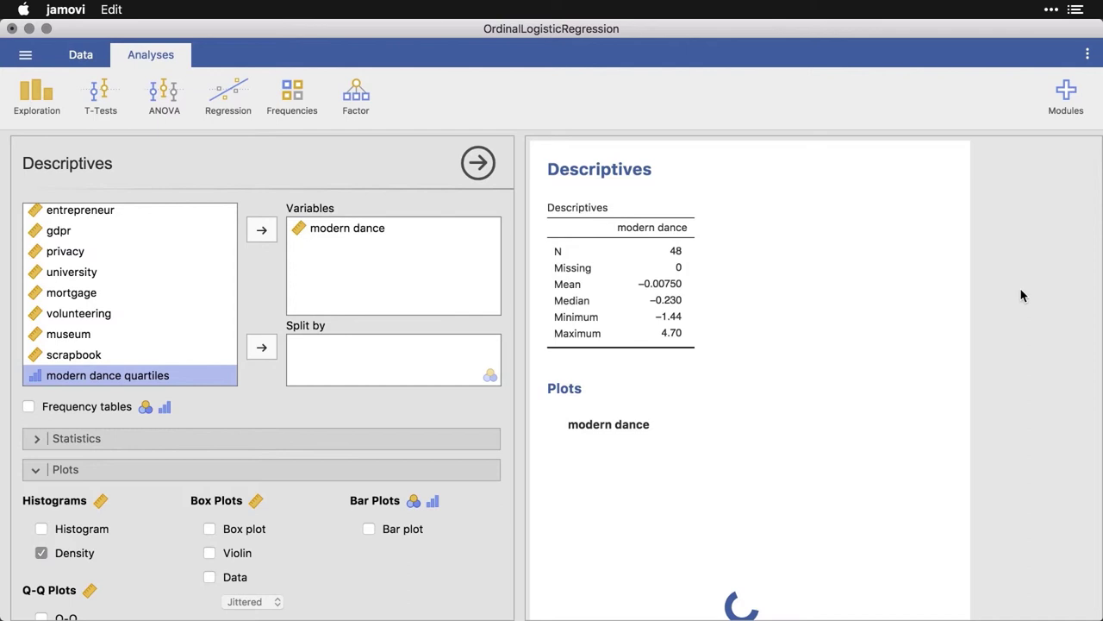
pyautogui.scroll(-5, 1021, 295)
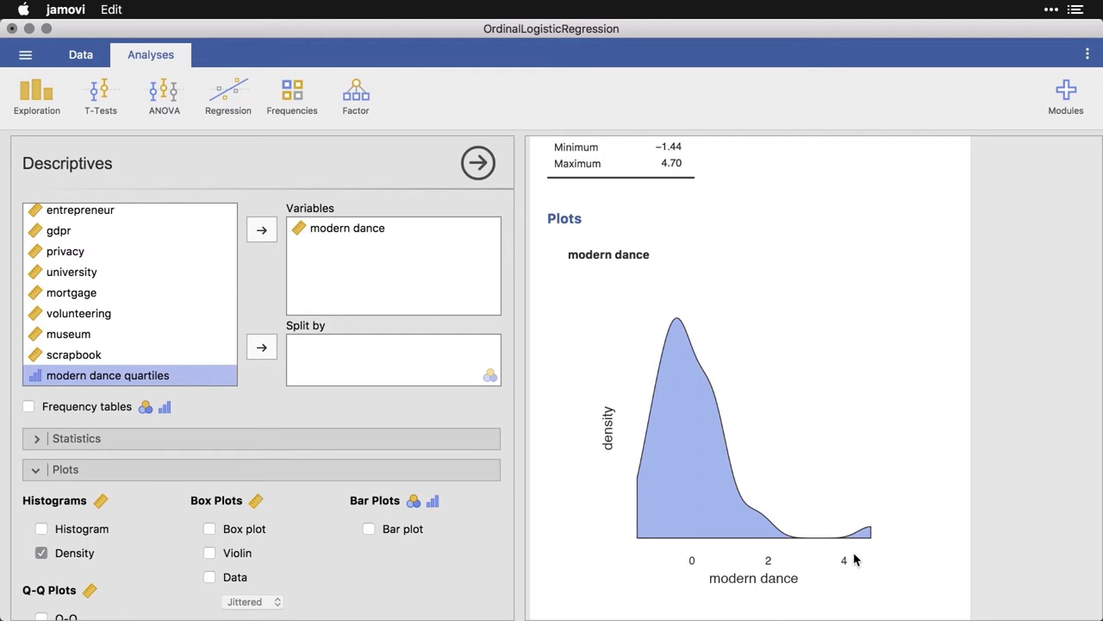
# Step: Add cut points for 4 equal groups to the modern dance descriptives, giving −0.618, −0.230, 0.453
pyautogui.click(478, 166)
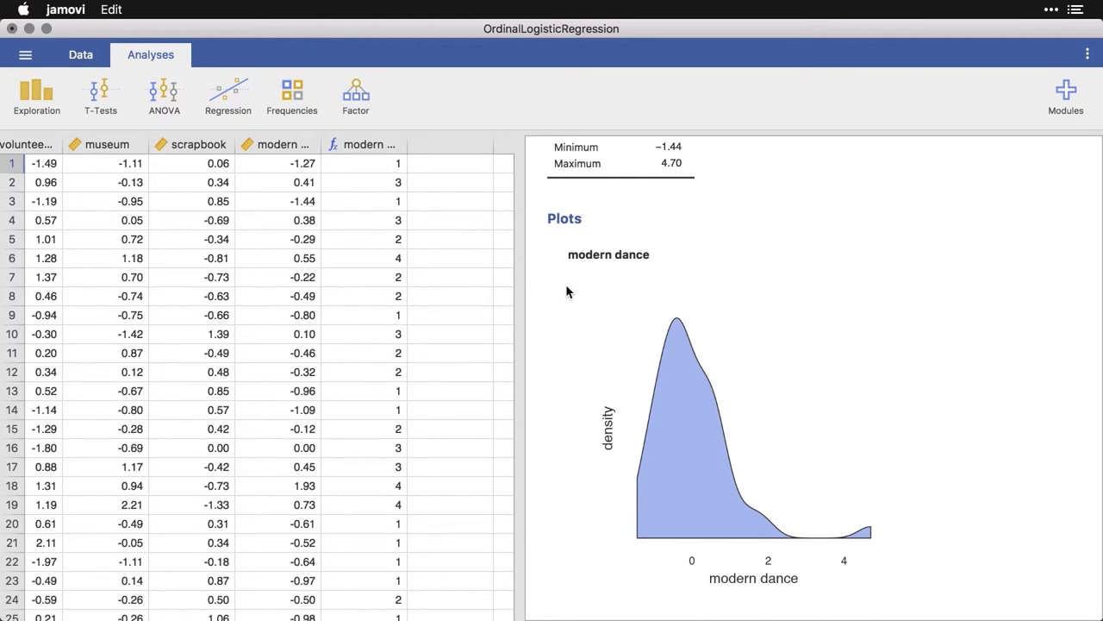
pyautogui.click(646, 167)
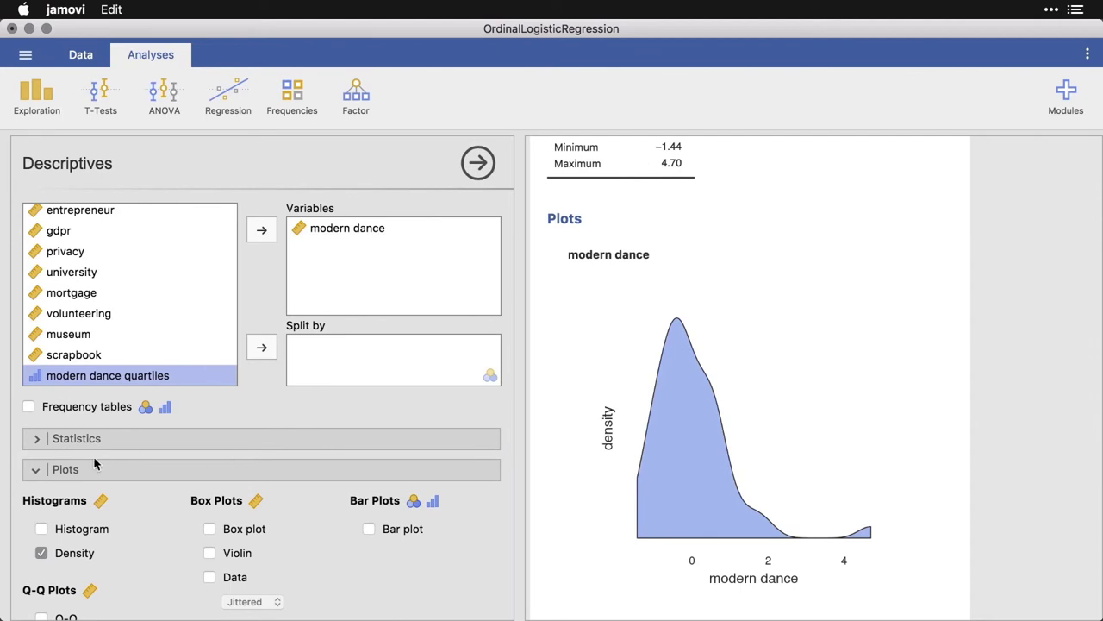
pyautogui.click(36, 442)
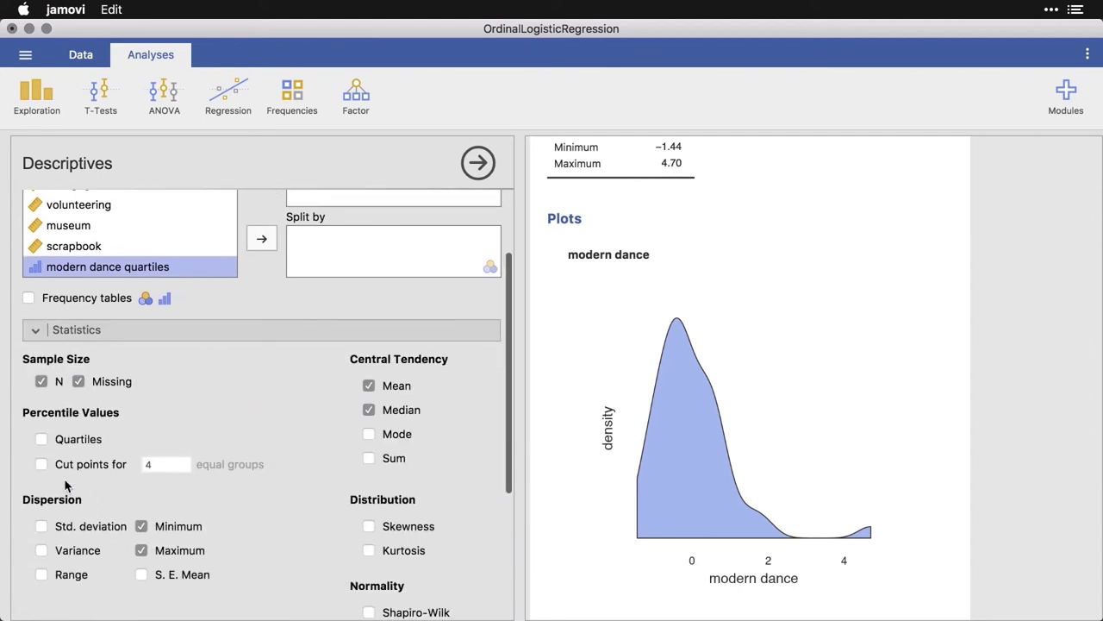
pyautogui.click(41, 455)
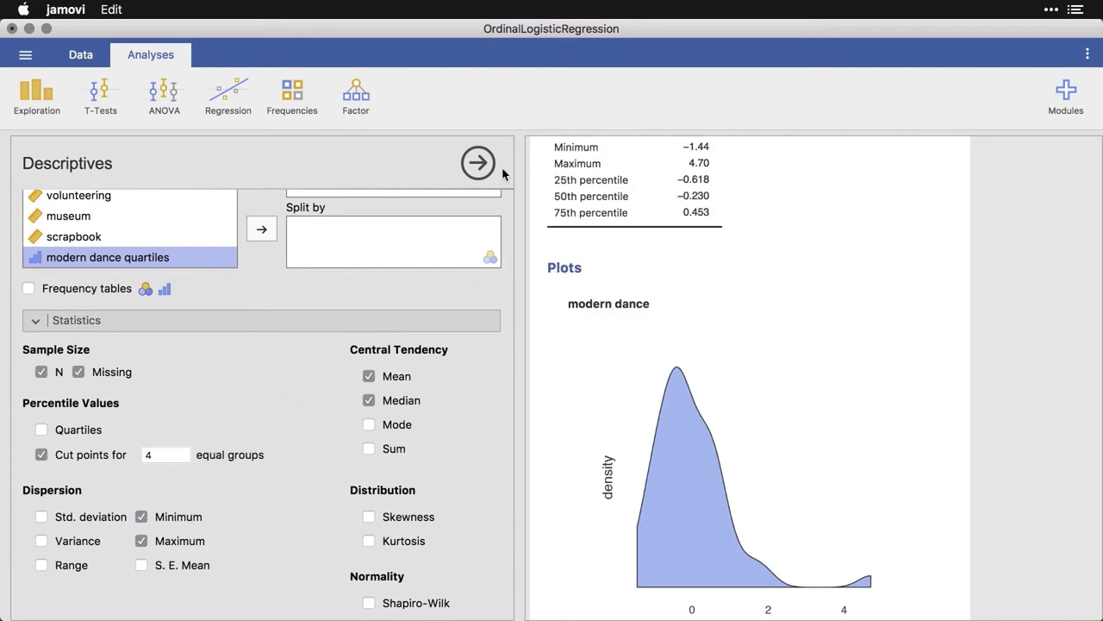
pyautogui.click(478, 164)
pyautogui.scroll(2, 759, 200)
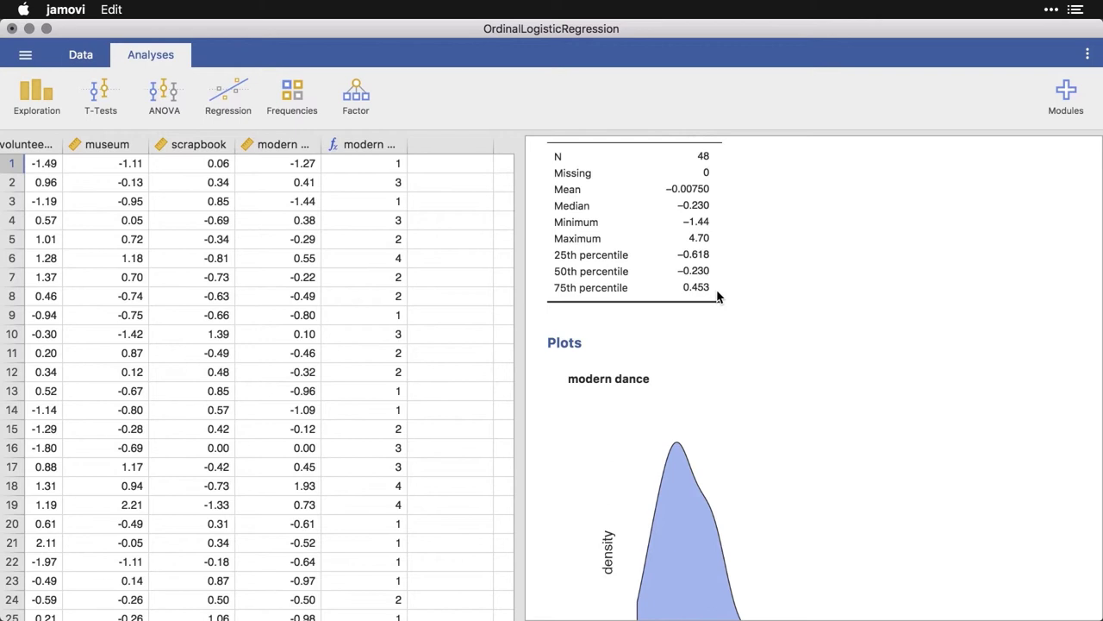
pyautogui.scroll(-3, 722, 300)
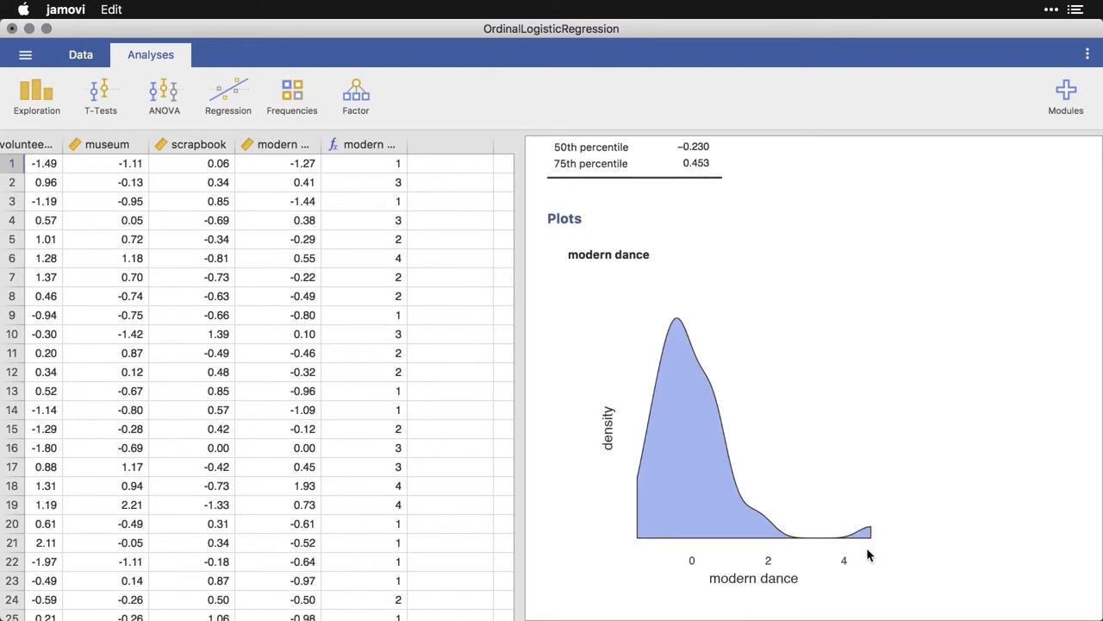
pyautogui.scroll(3, 813, 347)
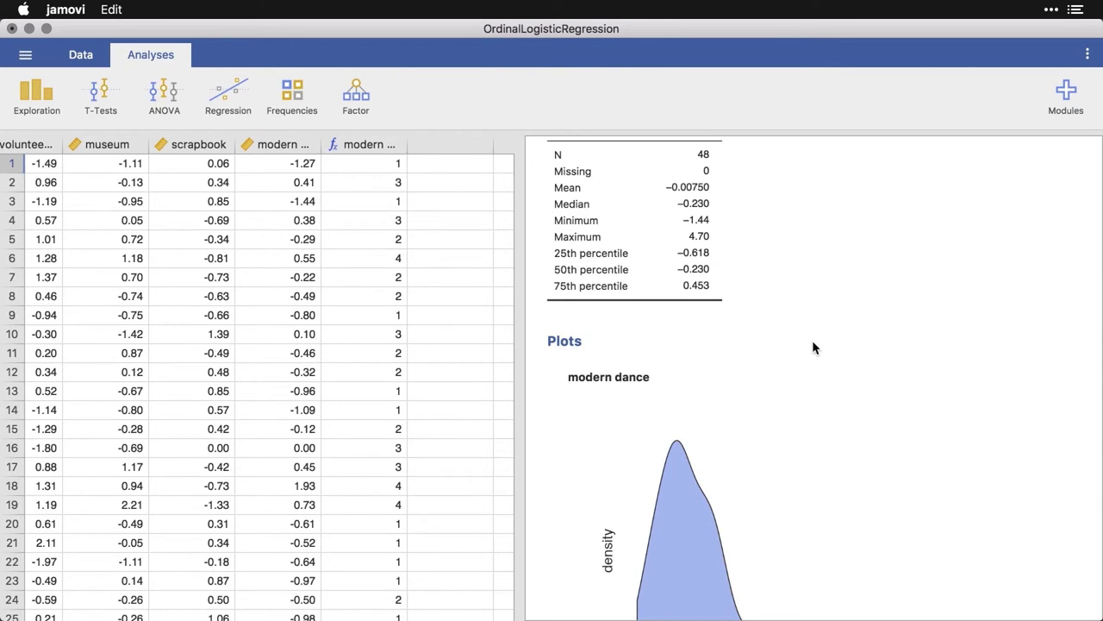
pyautogui.doubleClick(371, 144)
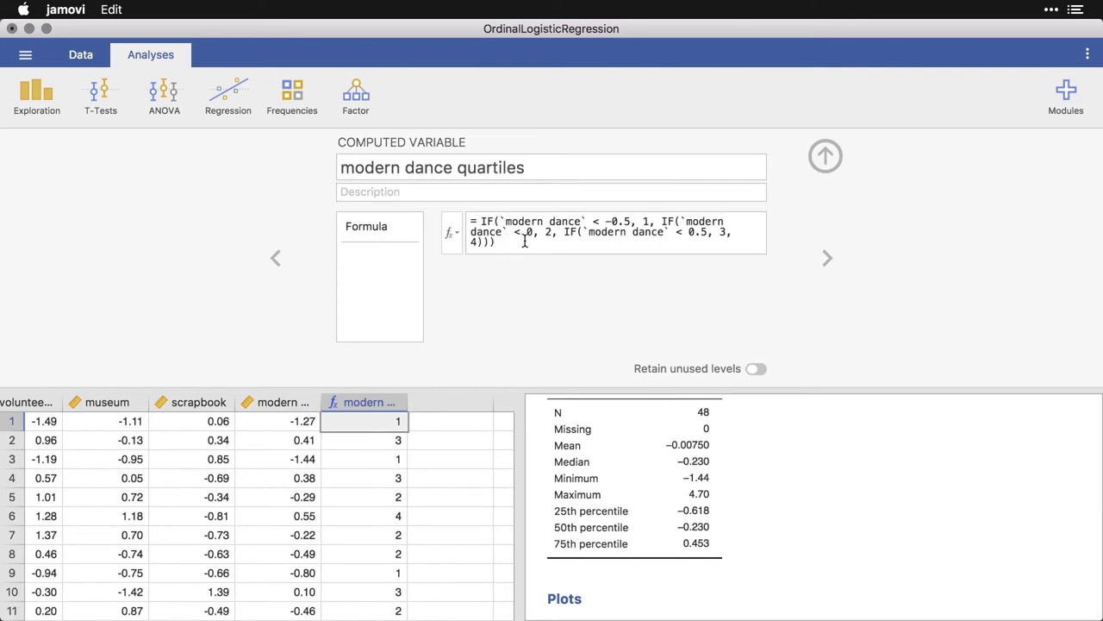
pyautogui.click(825, 156)
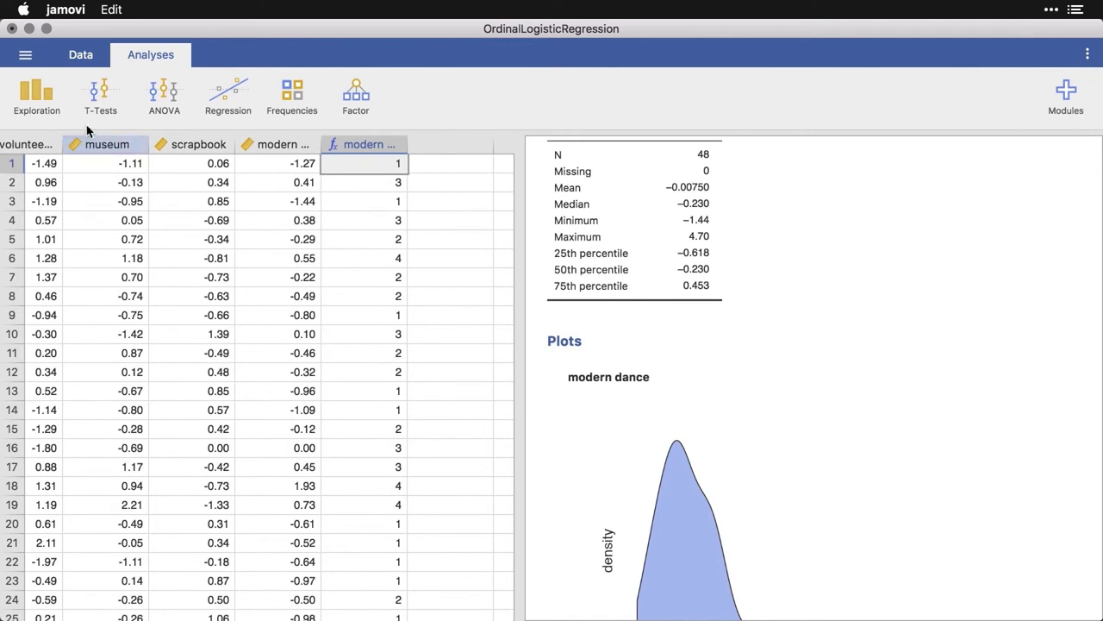
pyautogui.click(39, 103)
# Step: Start a new Descriptives of modern dance quartiles with a frequency table
pyautogui.click(49, 140)
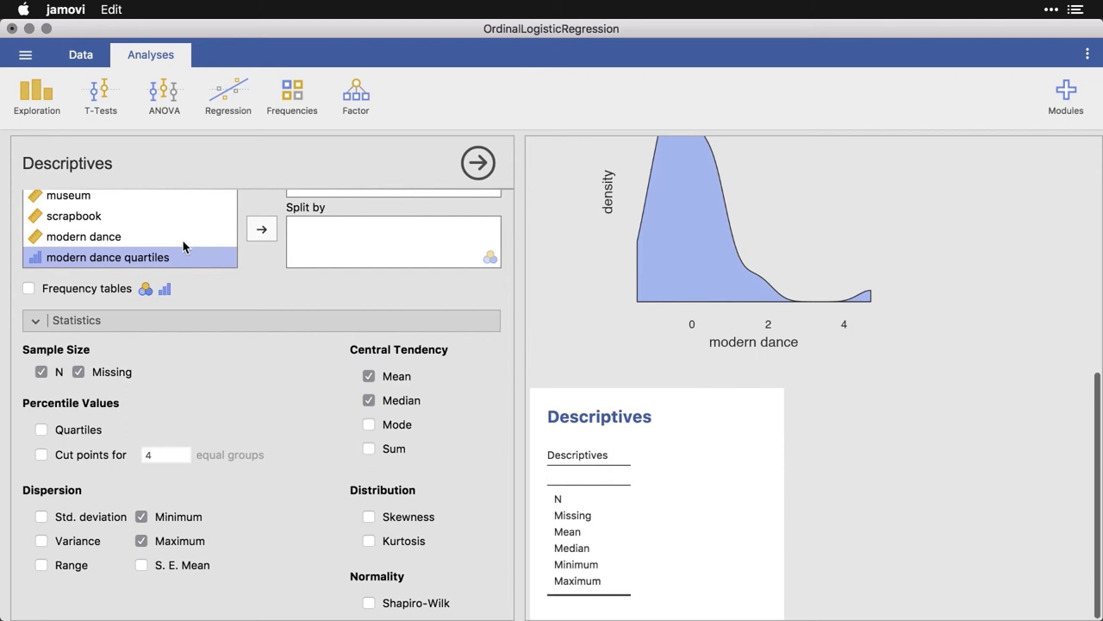
pyautogui.scroll(3, 350, 290)
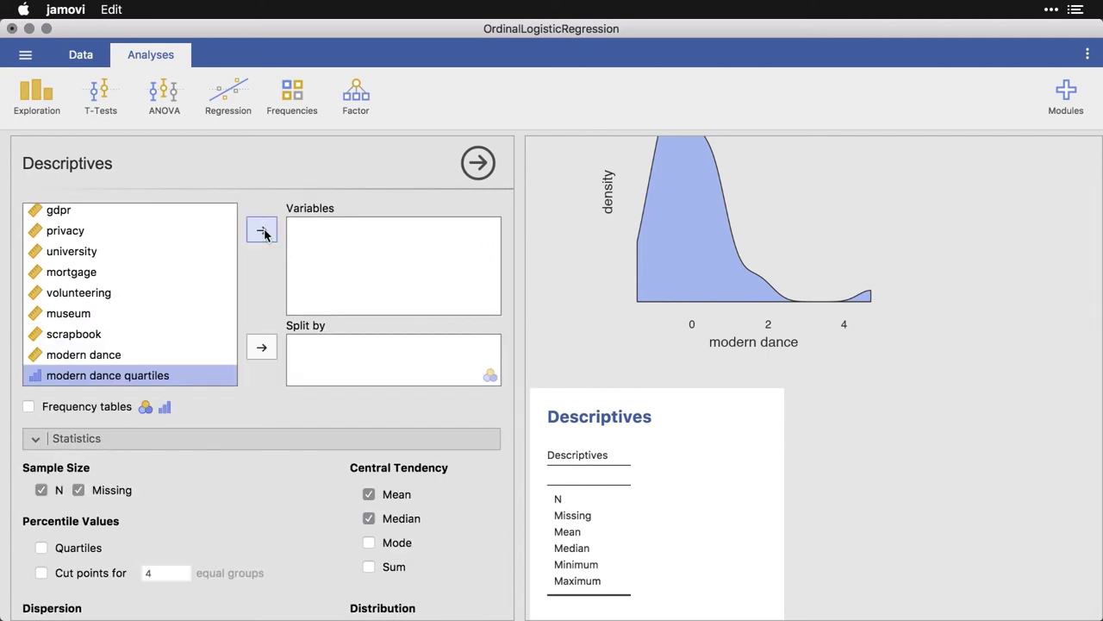
pyautogui.click(261, 229)
pyautogui.scroll(-3, 250, 419)
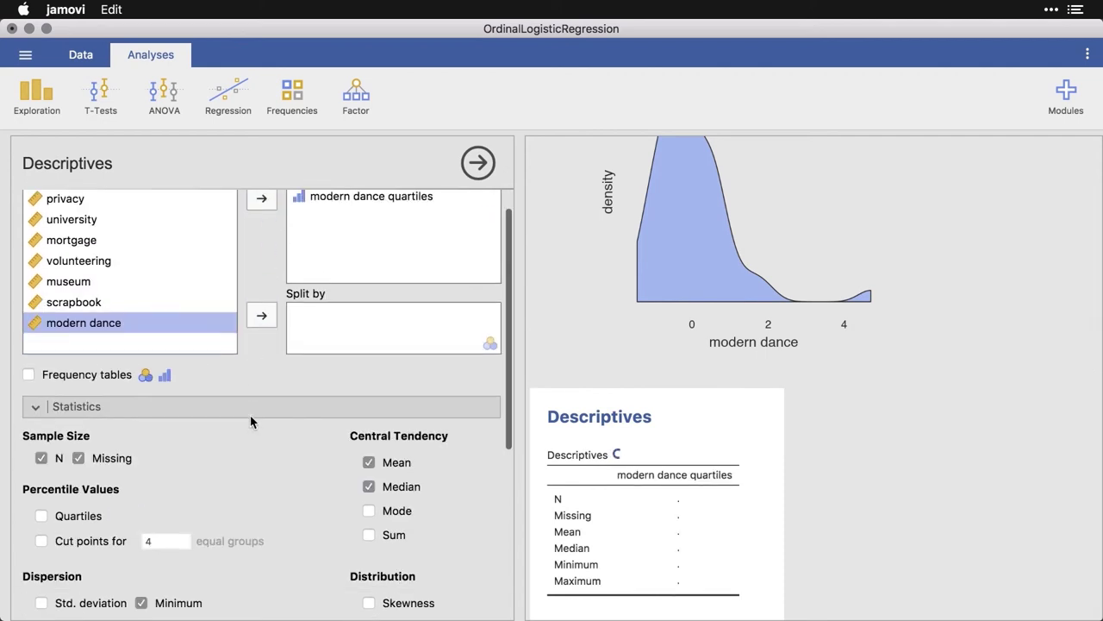
pyautogui.click(28, 341)
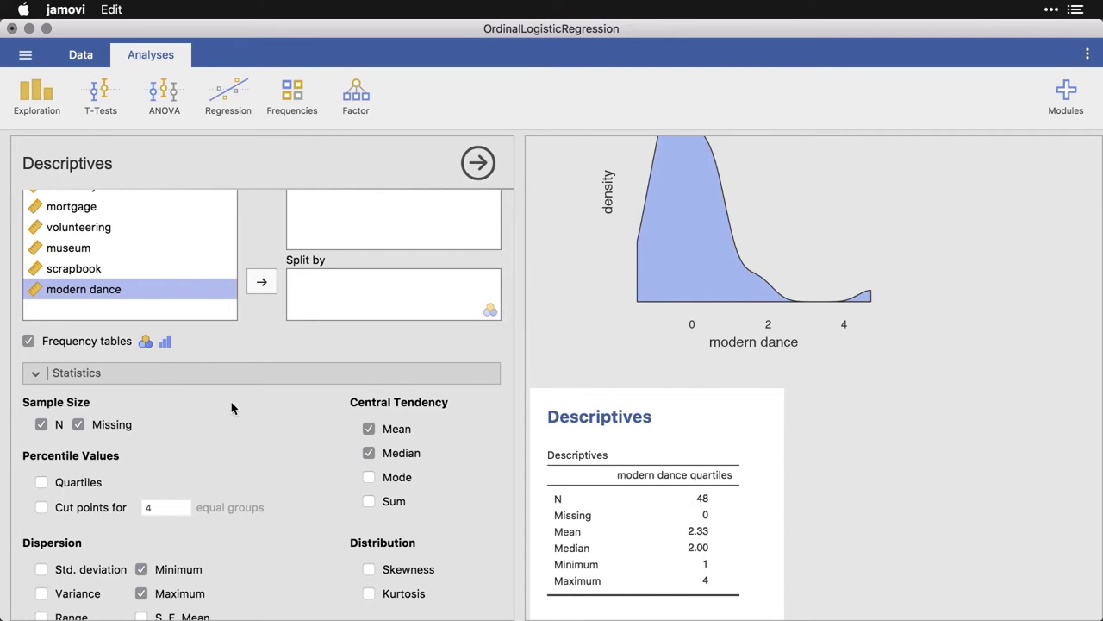
# Step: Add a bar plot of the quartile counts (15, 13, 9, 11) and close the options
pyautogui.scroll(-3, 191, 505)
pyautogui.scroll(-8, 193, 512)
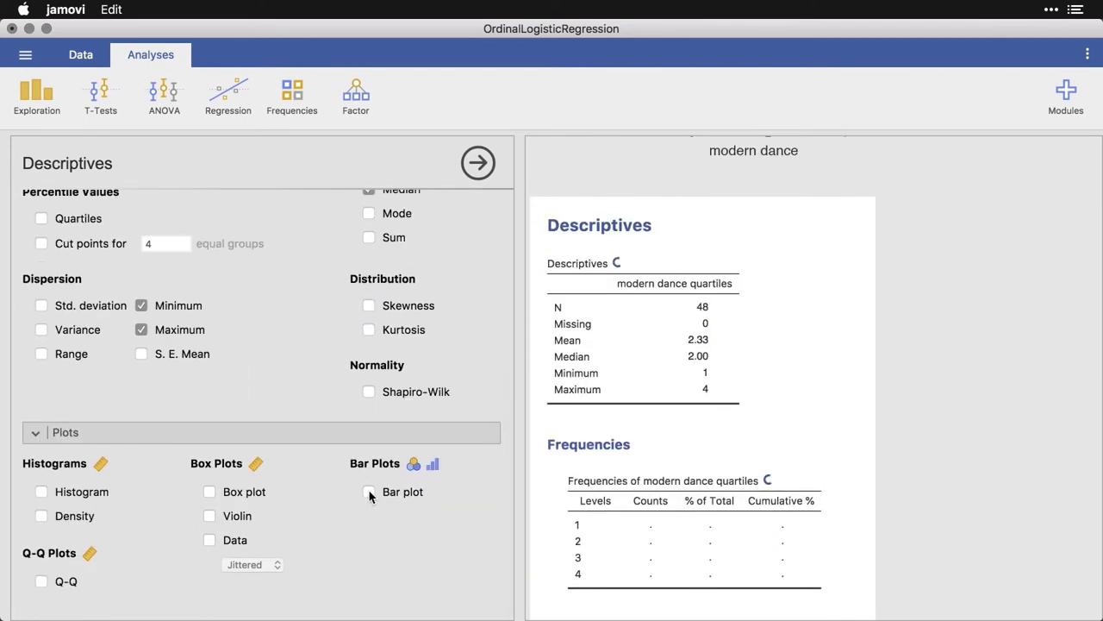
pyautogui.click(368, 491)
pyautogui.click(479, 168)
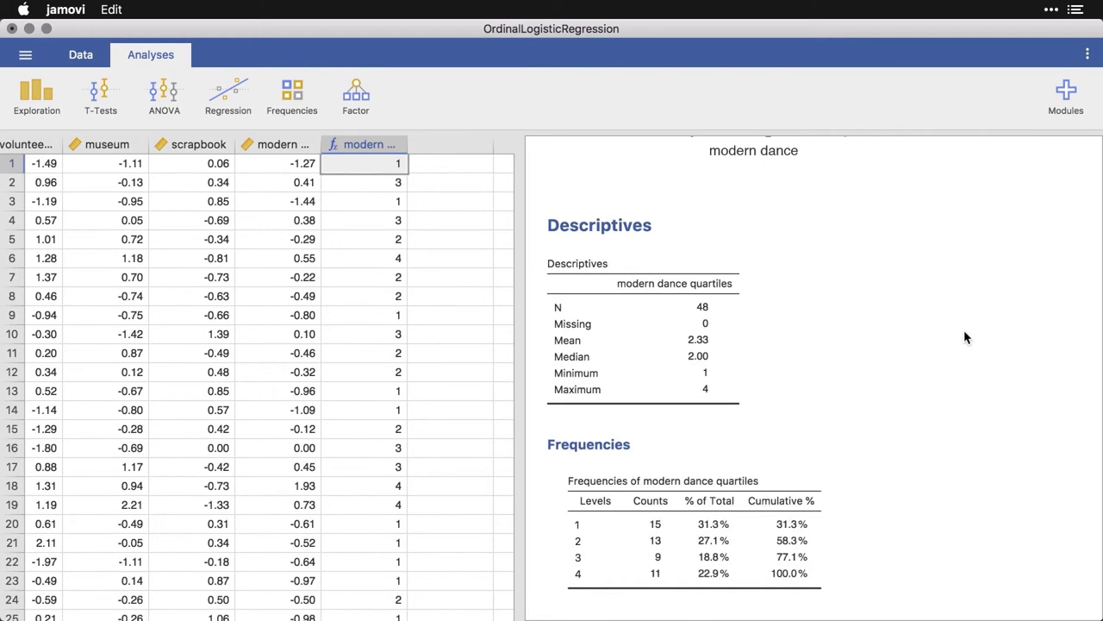
pyautogui.scroll(-5, 963, 332)
pyautogui.scroll(-5, 963, 336)
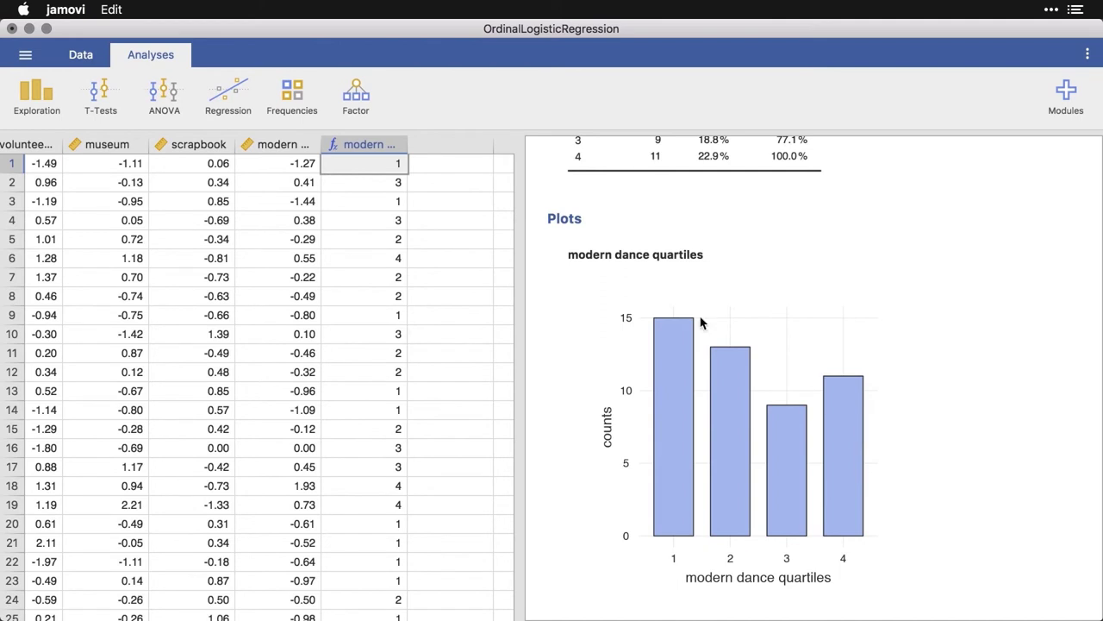
# Step: Start an Ordinal Outcomes regression with modern dance quartiles (1 | 2 | 3 | 4) as dependent variable
pyautogui.click(245, 101)
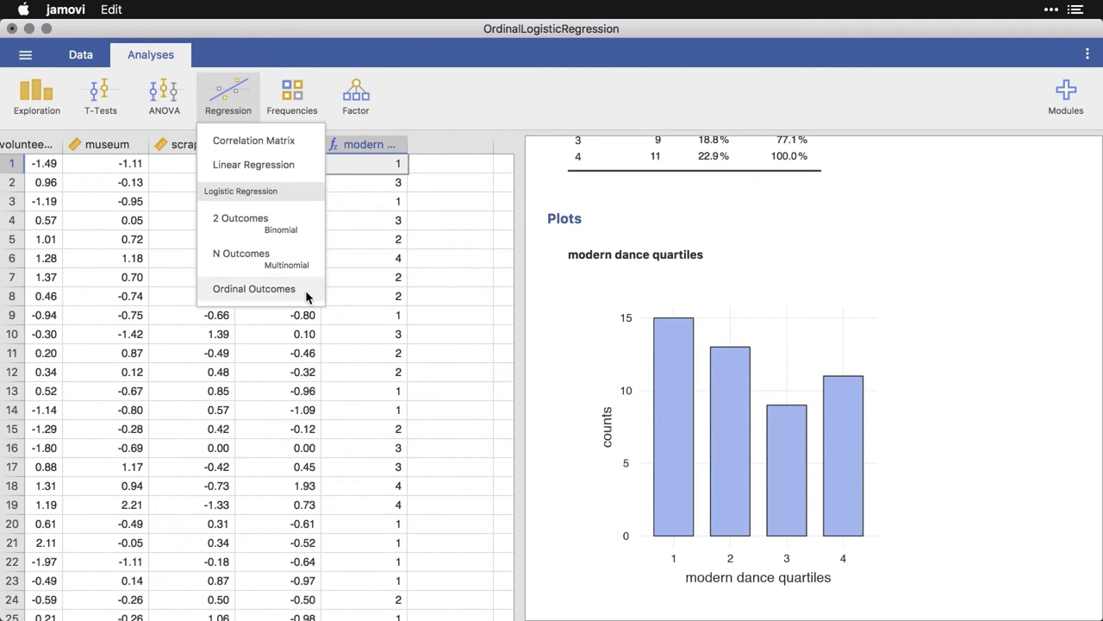
pyautogui.click(307, 293)
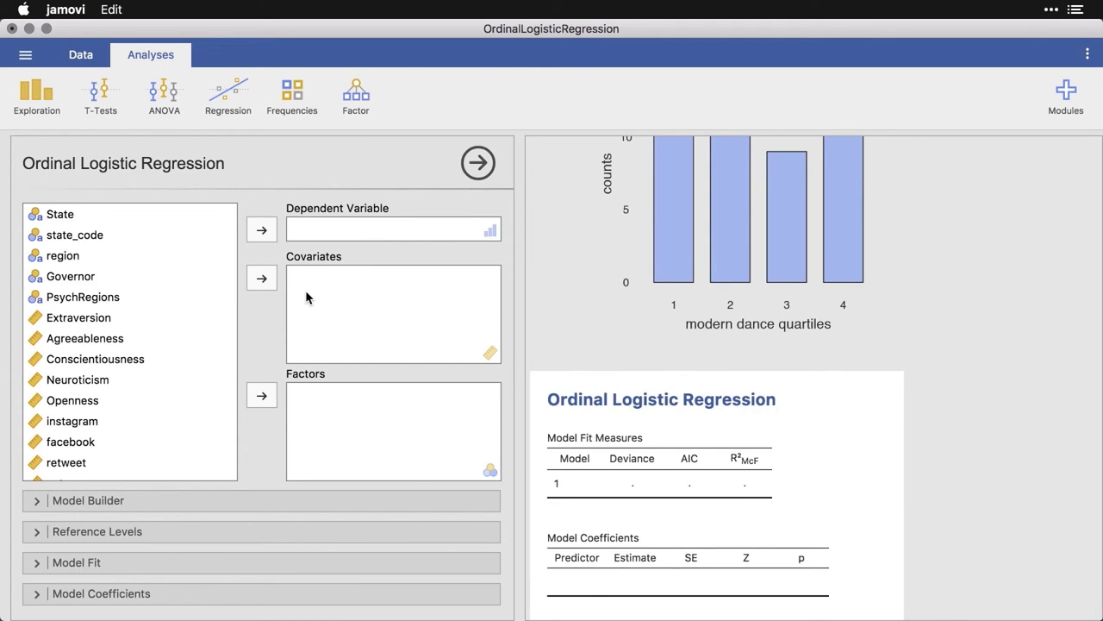
pyautogui.scroll(-10, 197, 348)
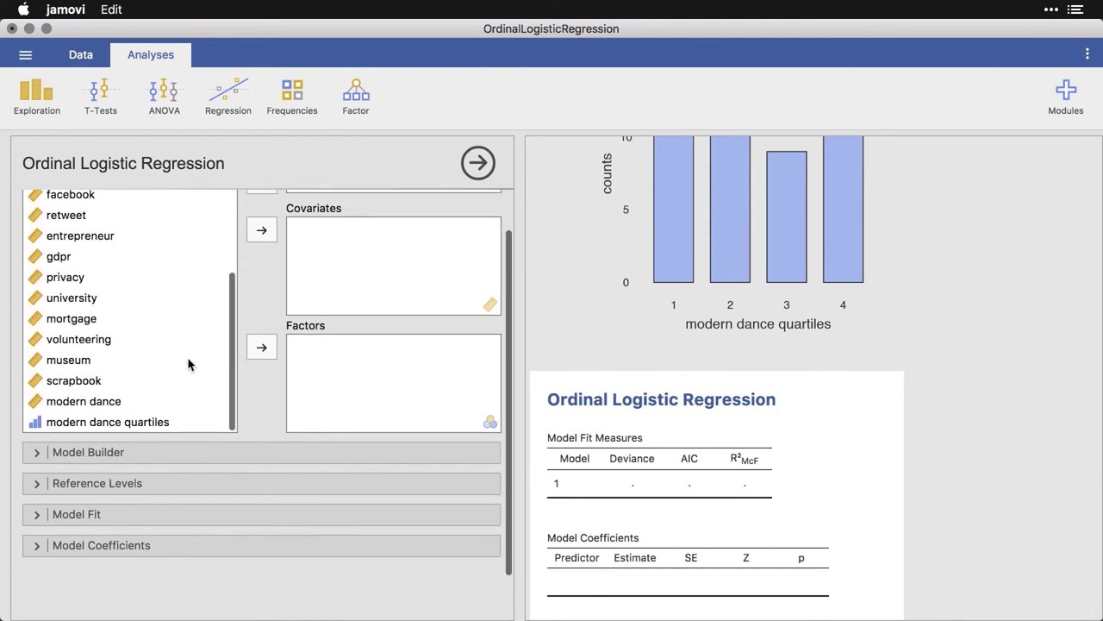
pyautogui.click(163, 422)
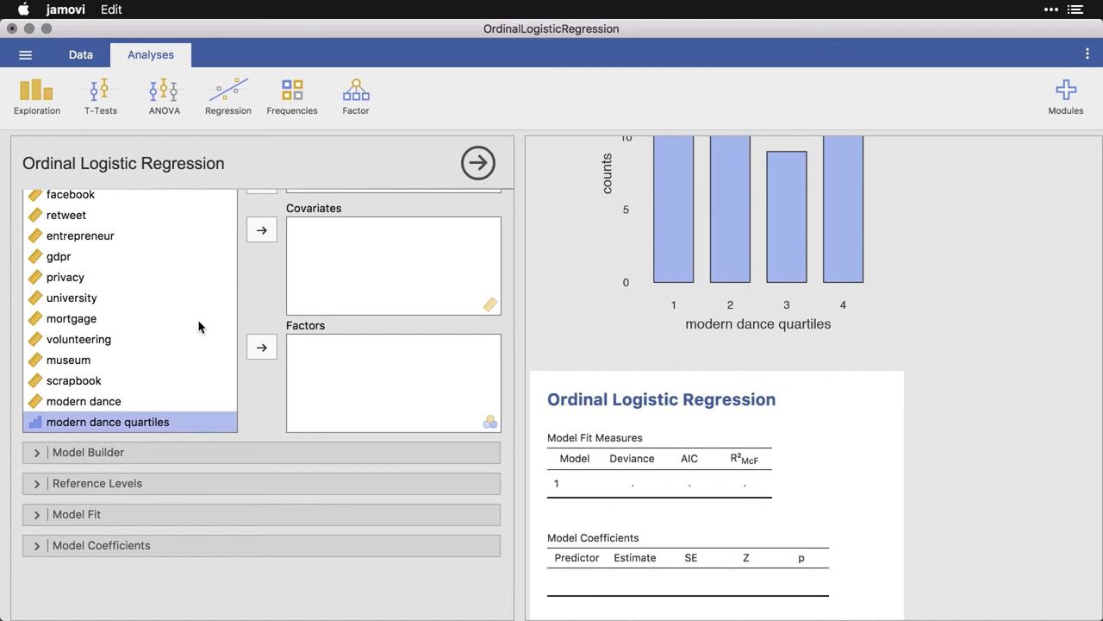
pyautogui.scroll(3, 229, 272)
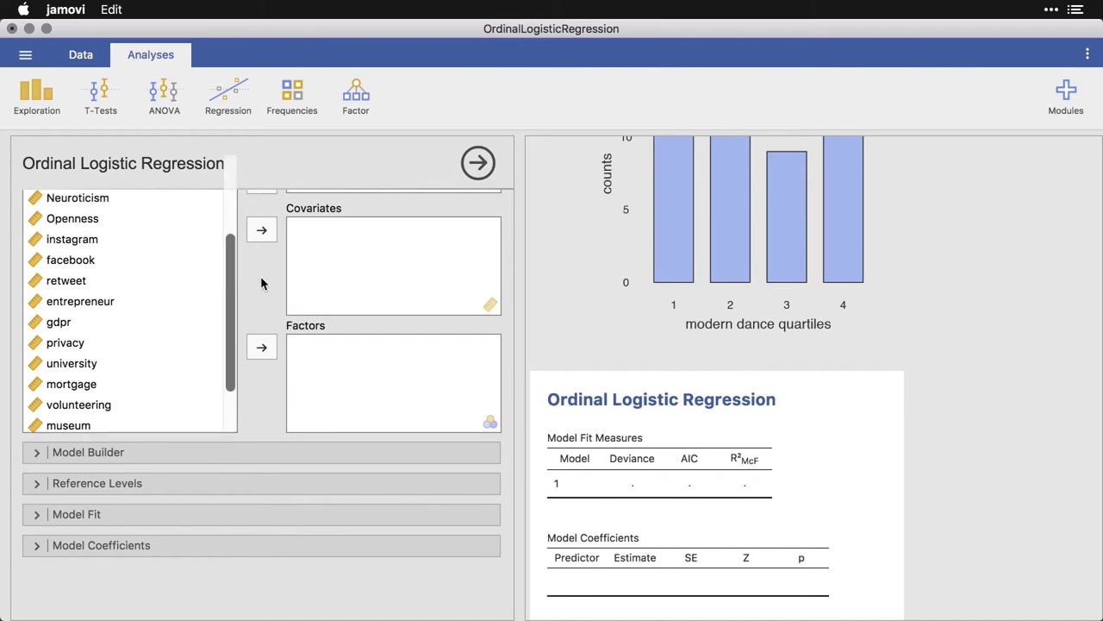
pyautogui.scroll(2, 262, 281)
pyautogui.click(260, 231)
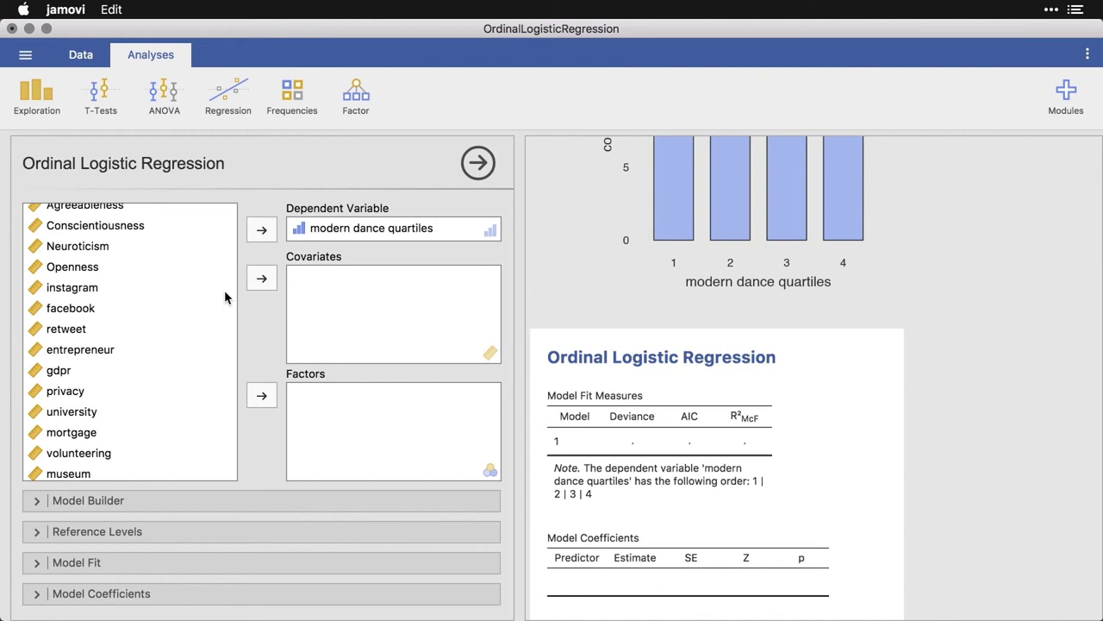
# Step: Add Openness as a covariate and PsychRegions as a factor to the ordinal model
pyautogui.click(129, 262)
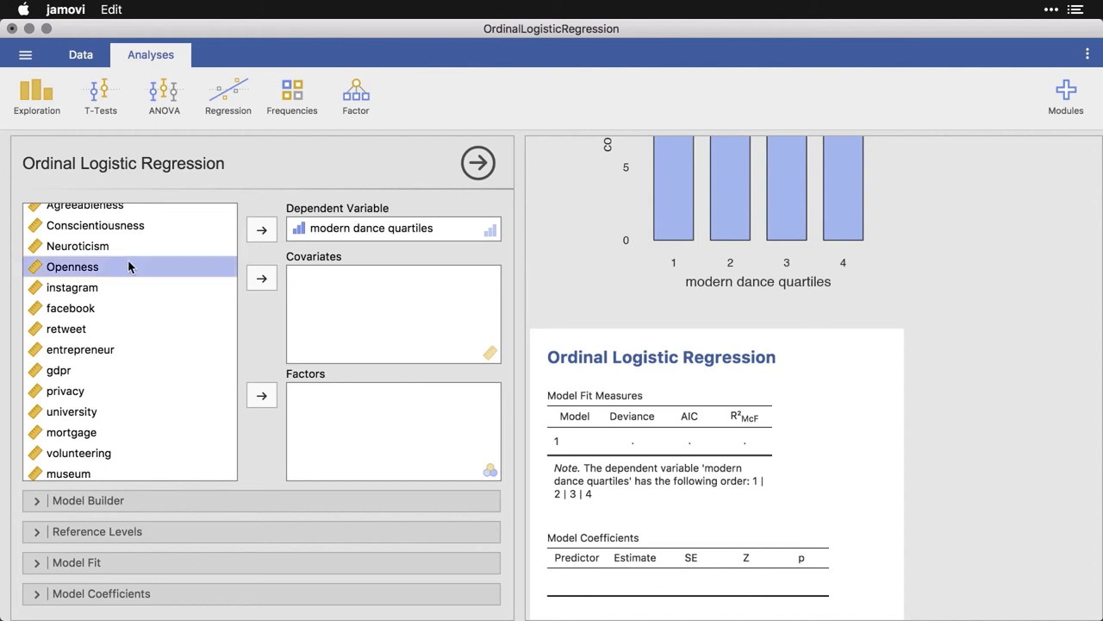
pyautogui.click(261, 280)
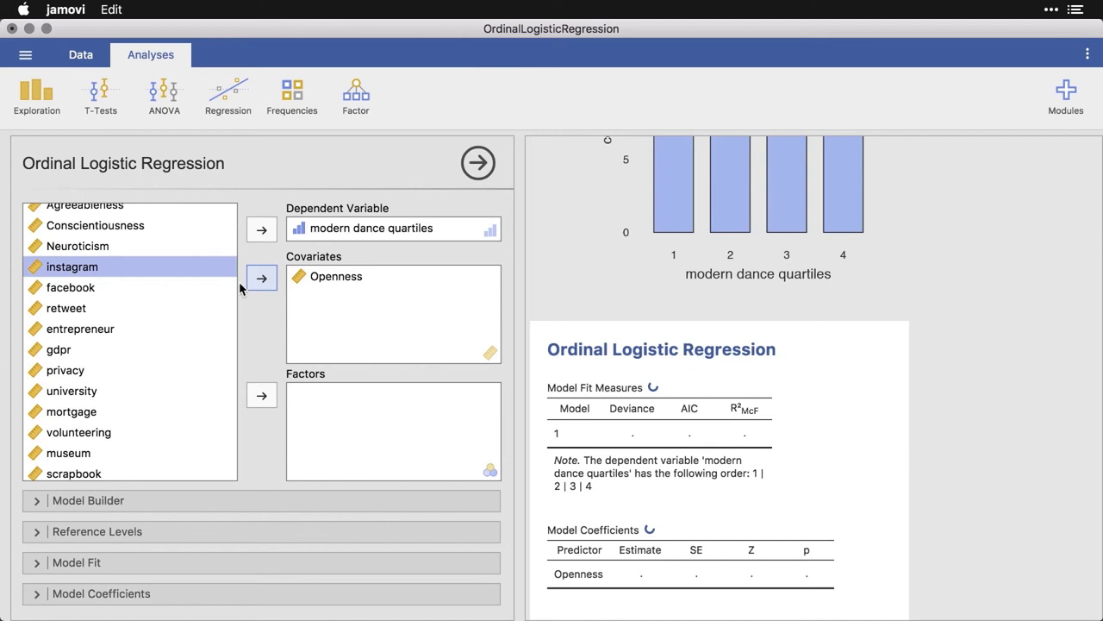
pyautogui.scroll(5, 142, 287)
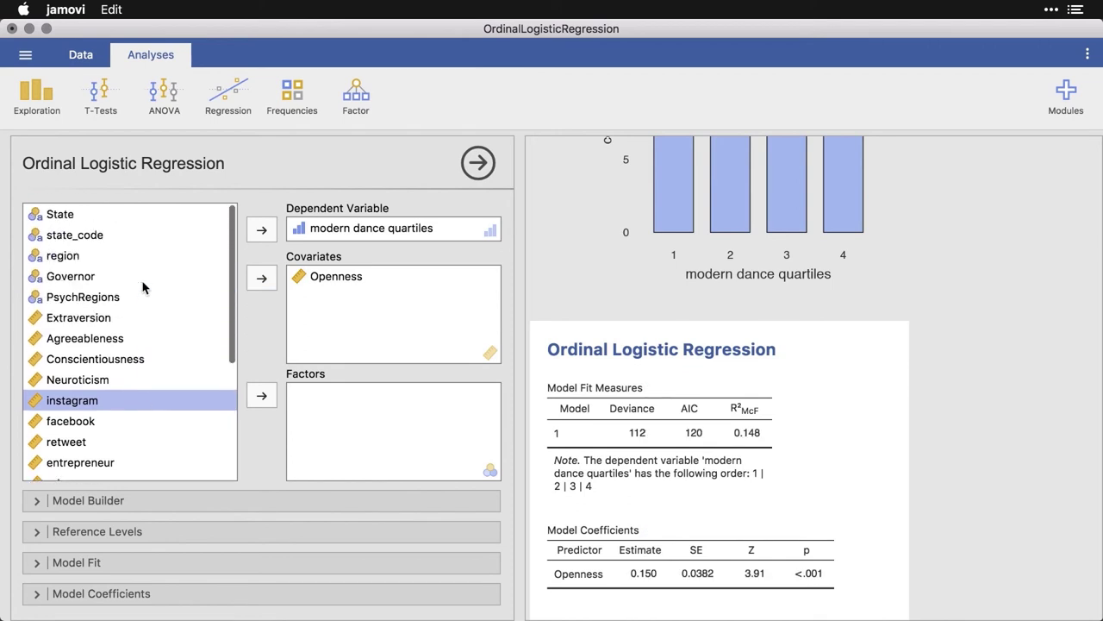
pyautogui.click(101, 301)
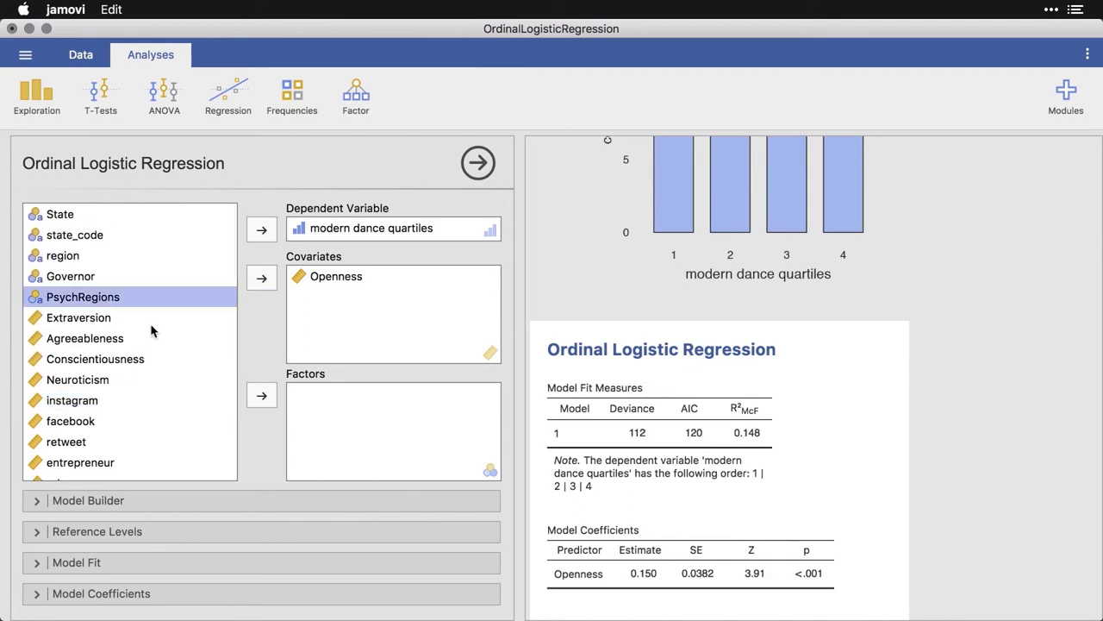
pyautogui.click(266, 406)
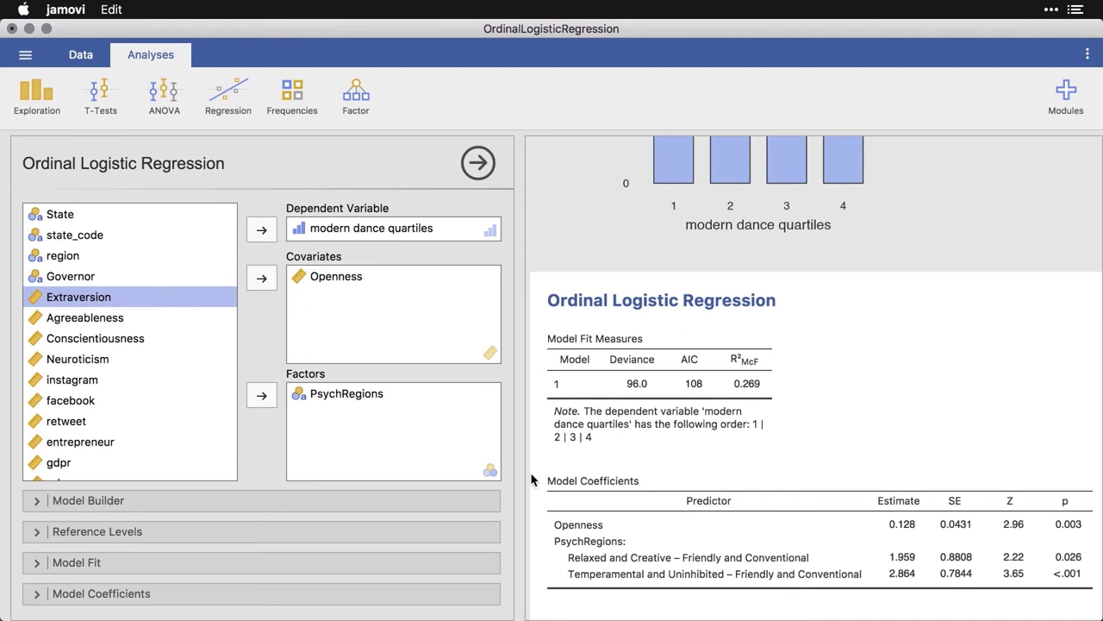
# Step: Expand the Model Builder, Model Fit and Model Coefficients sections of the regression options
pyautogui.click(37, 503)
pyautogui.scroll(-5, 153, 456)
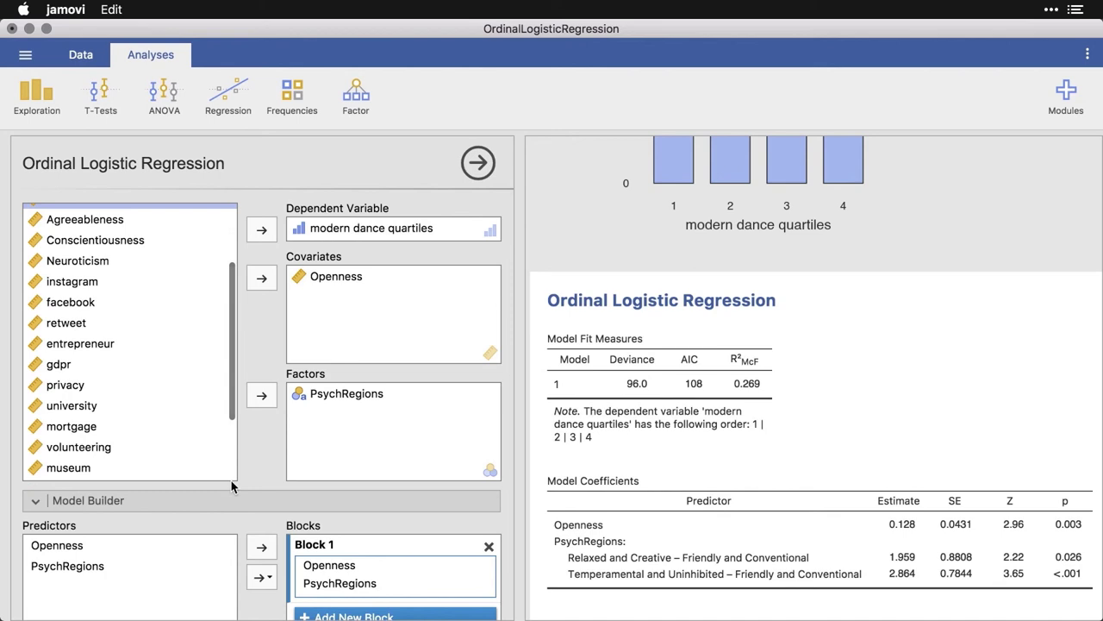
pyautogui.scroll(-5, 249, 483)
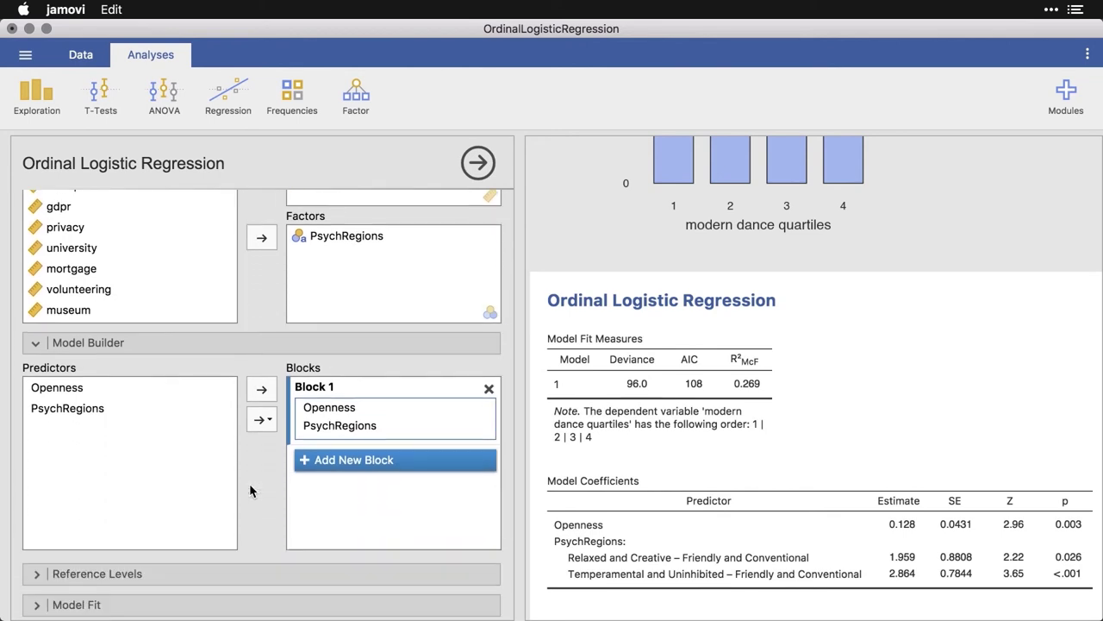
pyautogui.scroll(-5, 37, 430)
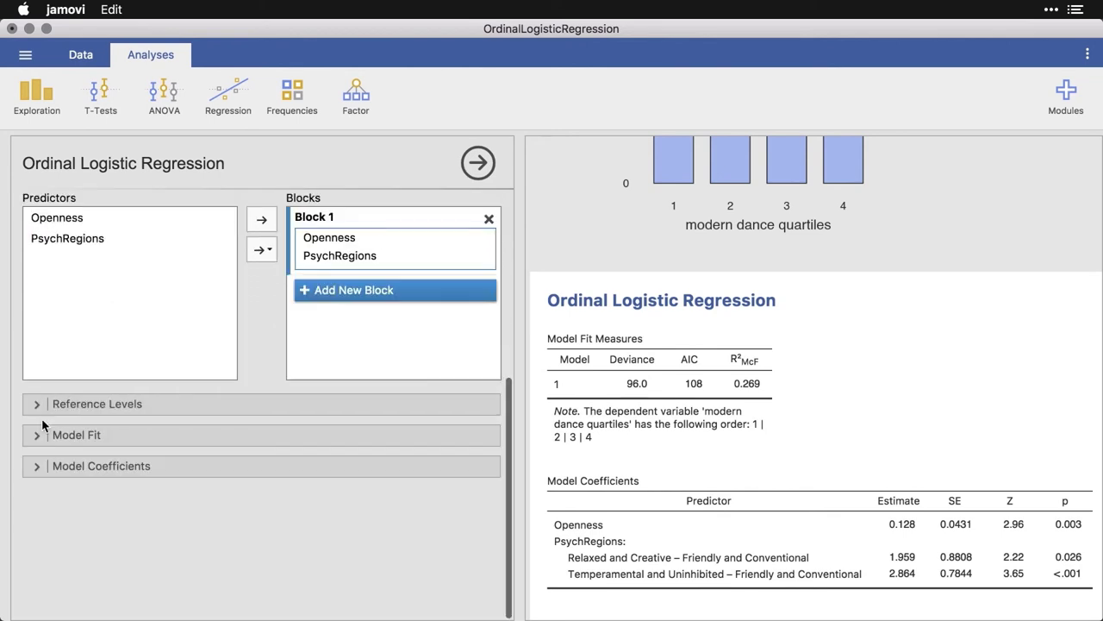
pyautogui.click(38, 434)
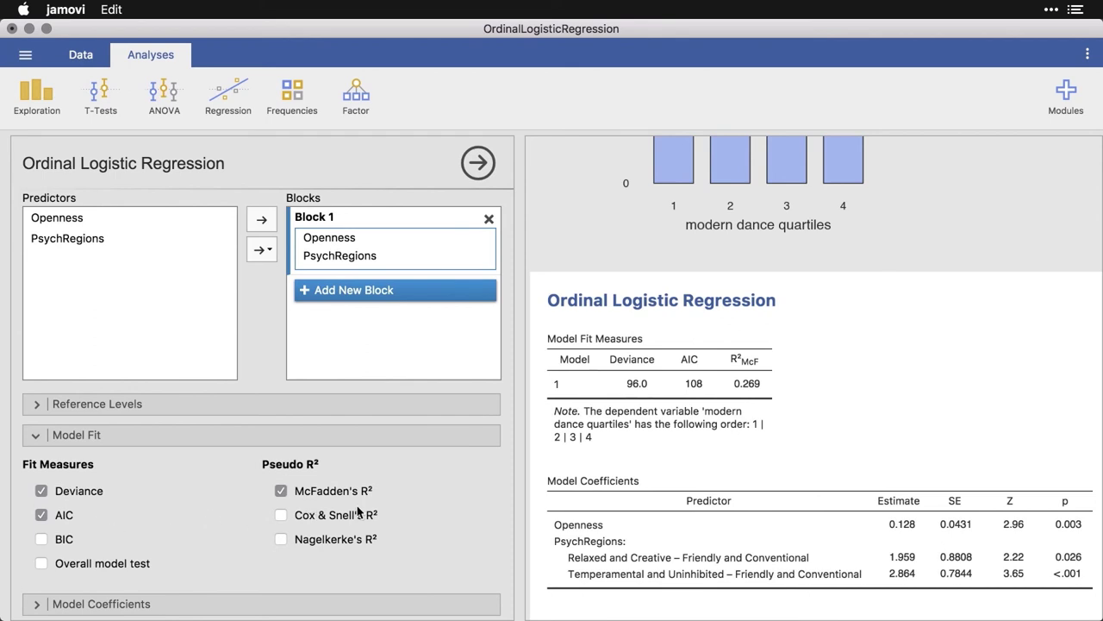
pyautogui.scroll(-1, 172, 533)
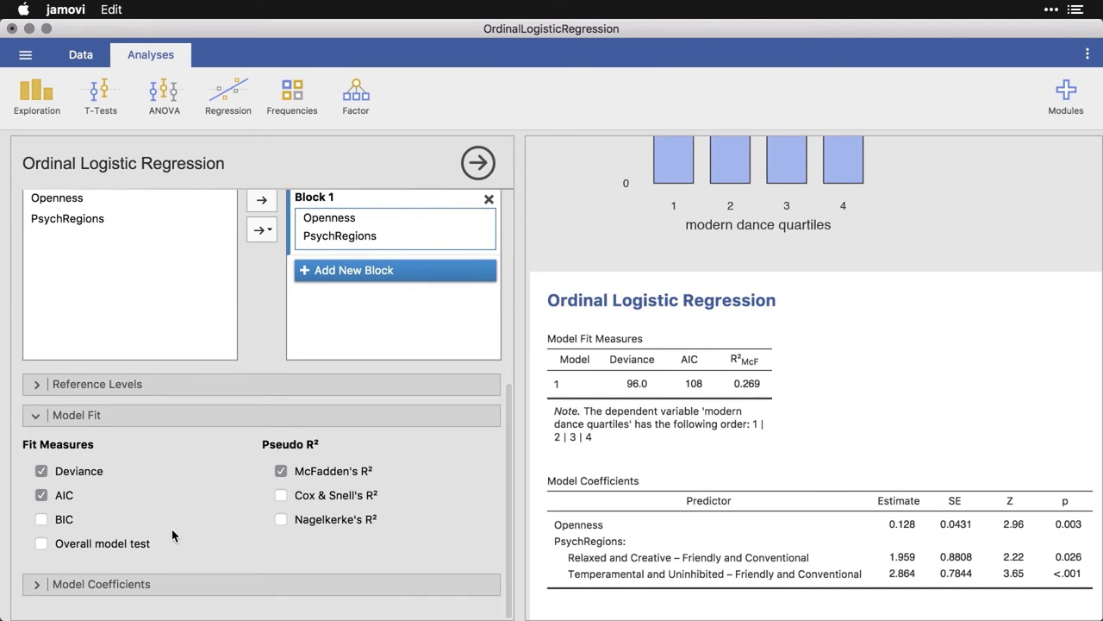
pyautogui.click(36, 584)
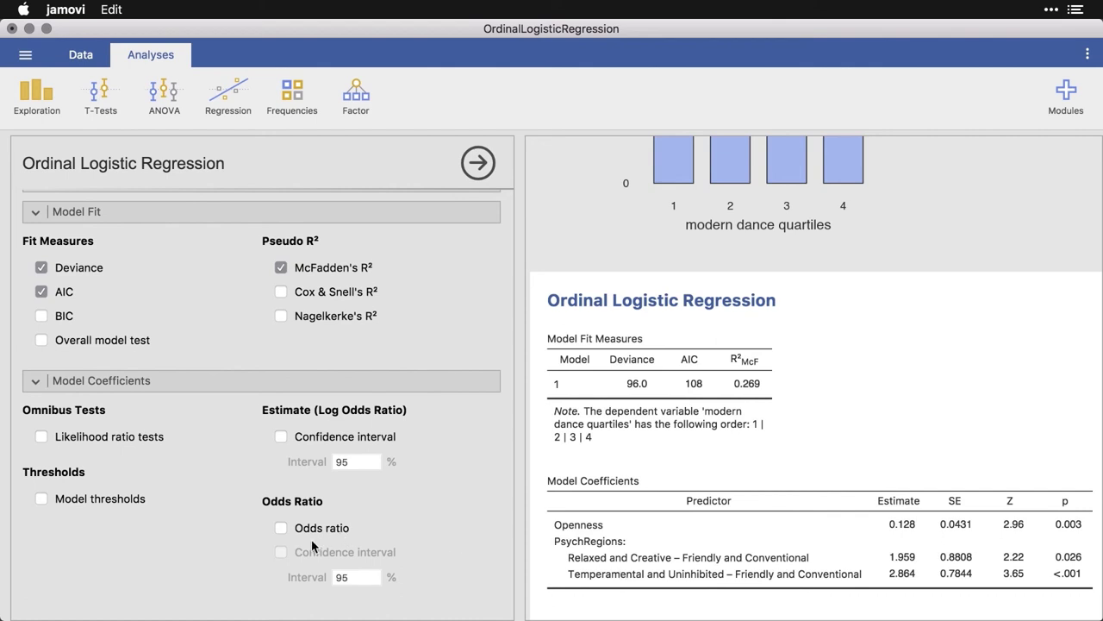
# Step: Add odds ratios with 95% confidence intervals to the coefficients table, e.g. Openness 1.14 (1.05–1.24)
pyautogui.click(282, 529)
pyautogui.click(282, 553)
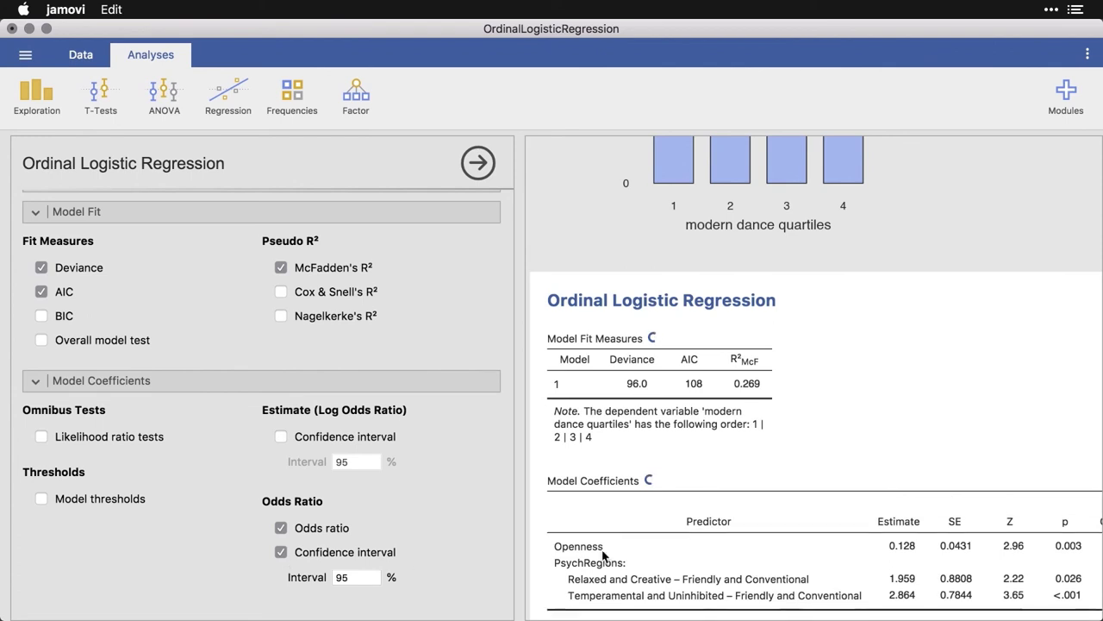
pyautogui.scroll(-1, 953, 385)
pyautogui.hscroll(5, 952, 385)
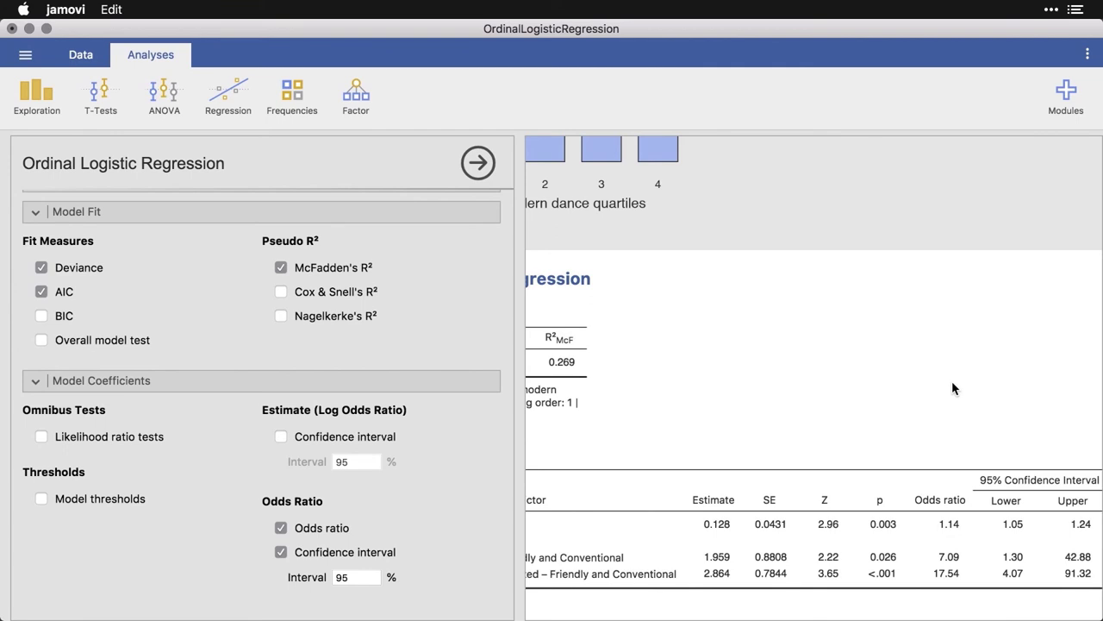
pyautogui.hscroll(3, 952, 387)
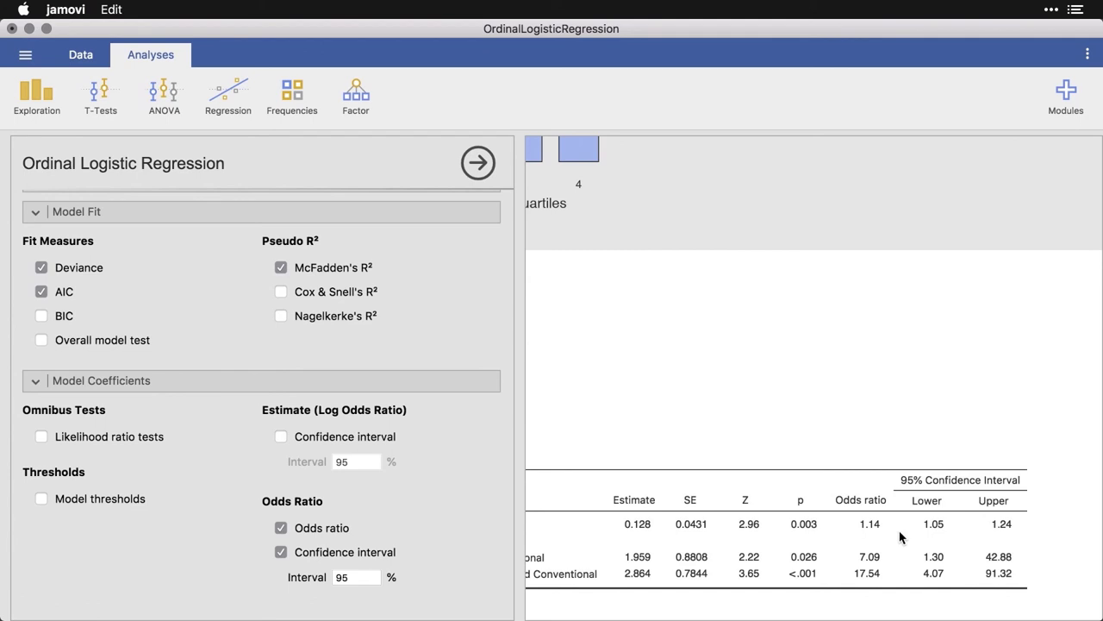
# Step: Close the regression options and resize the data/results splitter to read the odds ratio table
pyautogui.click(478, 163)
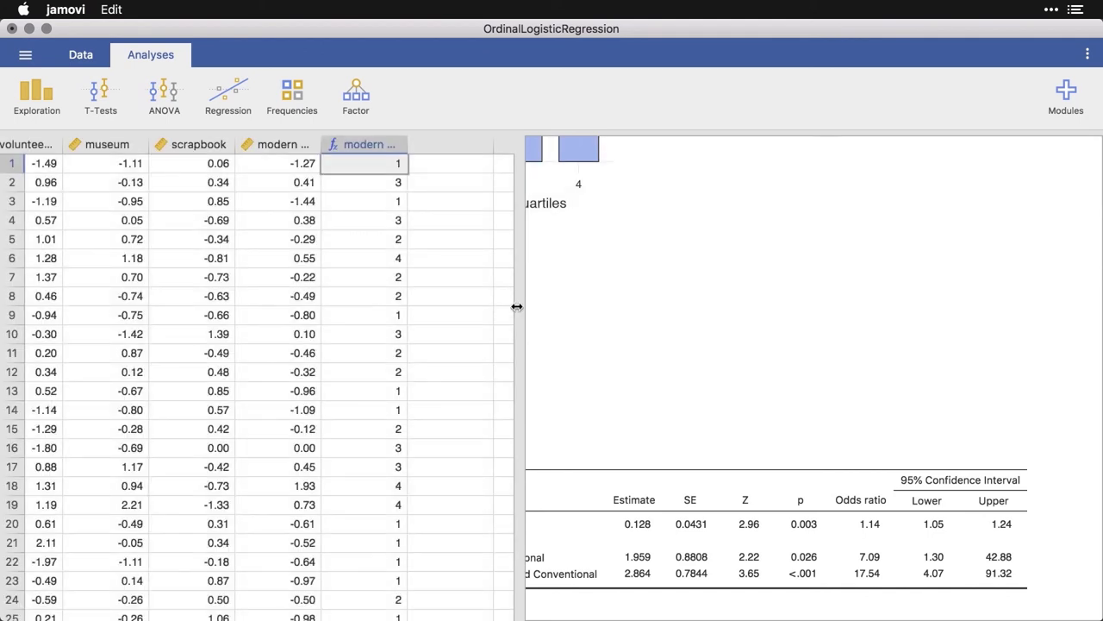
pyautogui.moveTo(508, 320); pyautogui.dragTo(187, 311)
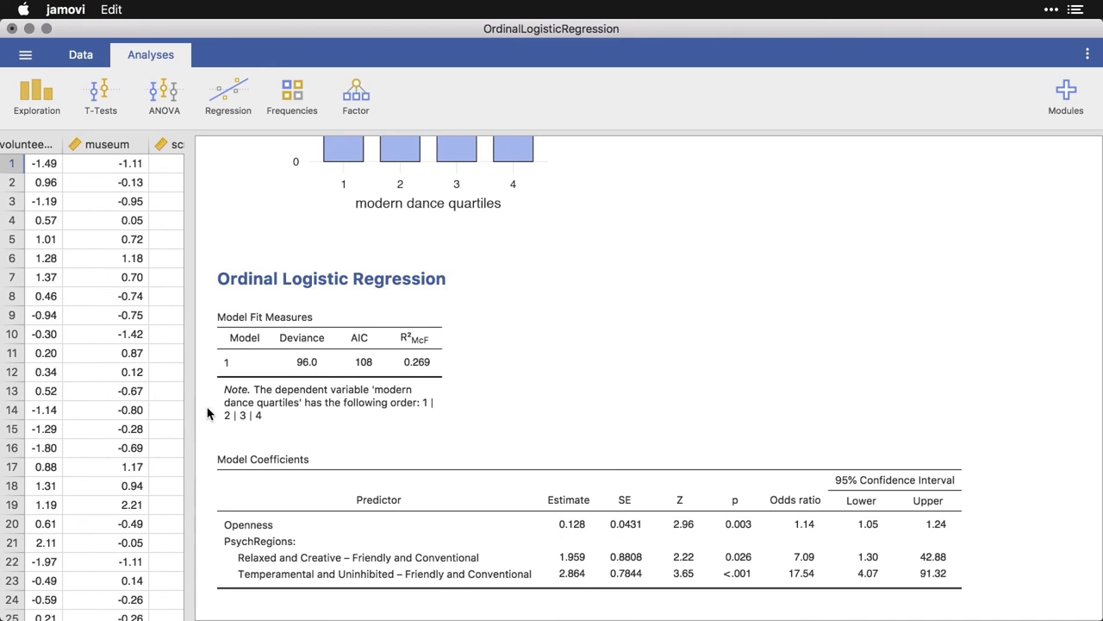
pyautogui.moveTo(207, 414); pyautogui.dragTo(515, 414)
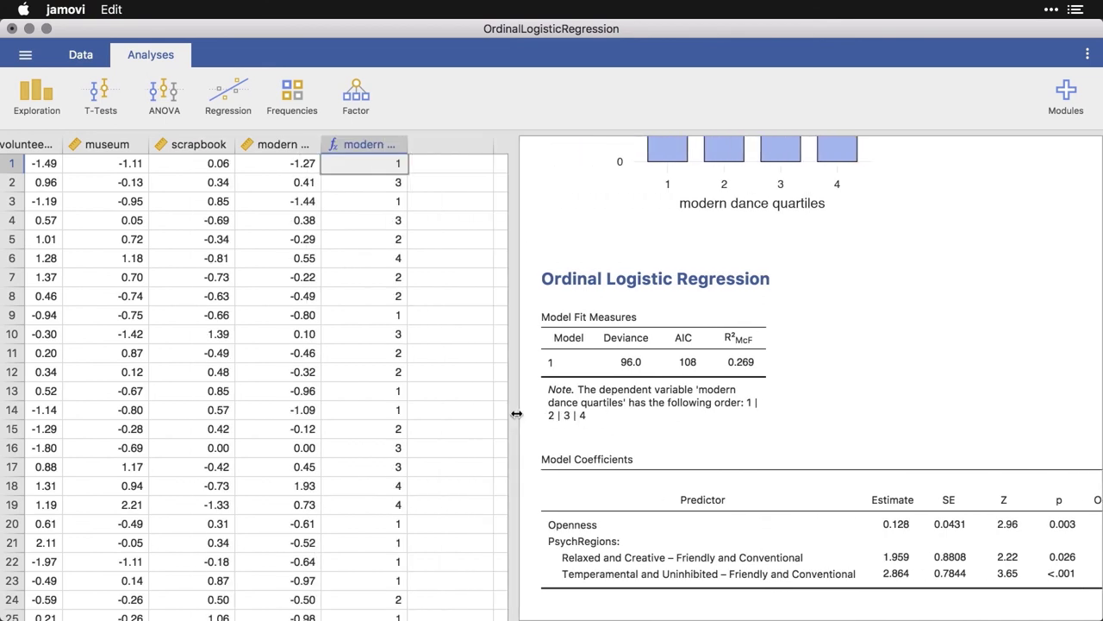